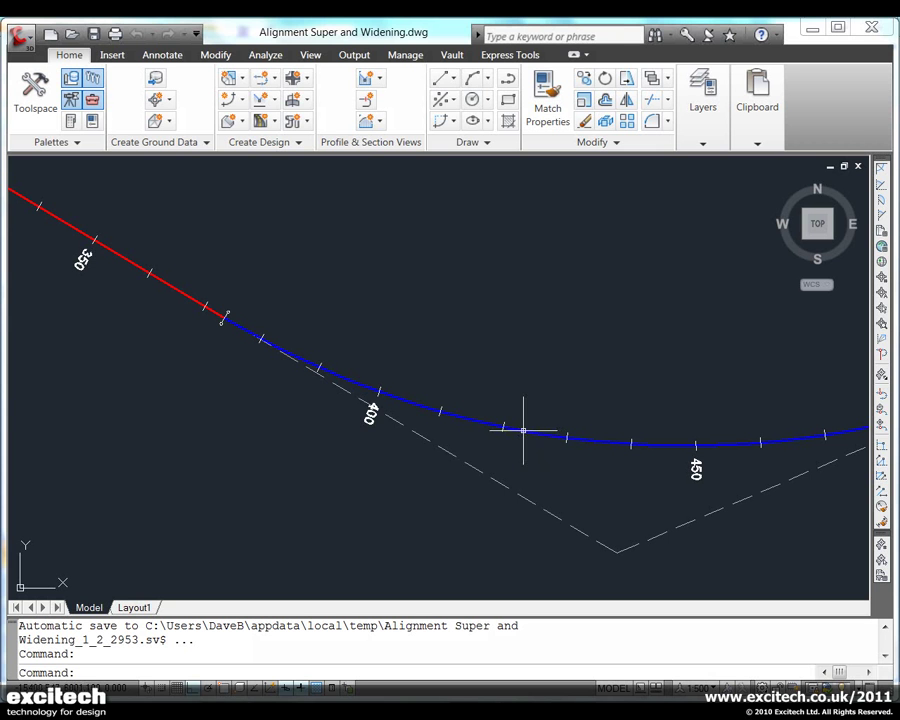
Step: Review the Alignment Properties of Alignment - (1), then close them without changes
{"action": "left_click", "coordinate": [522, 430]}
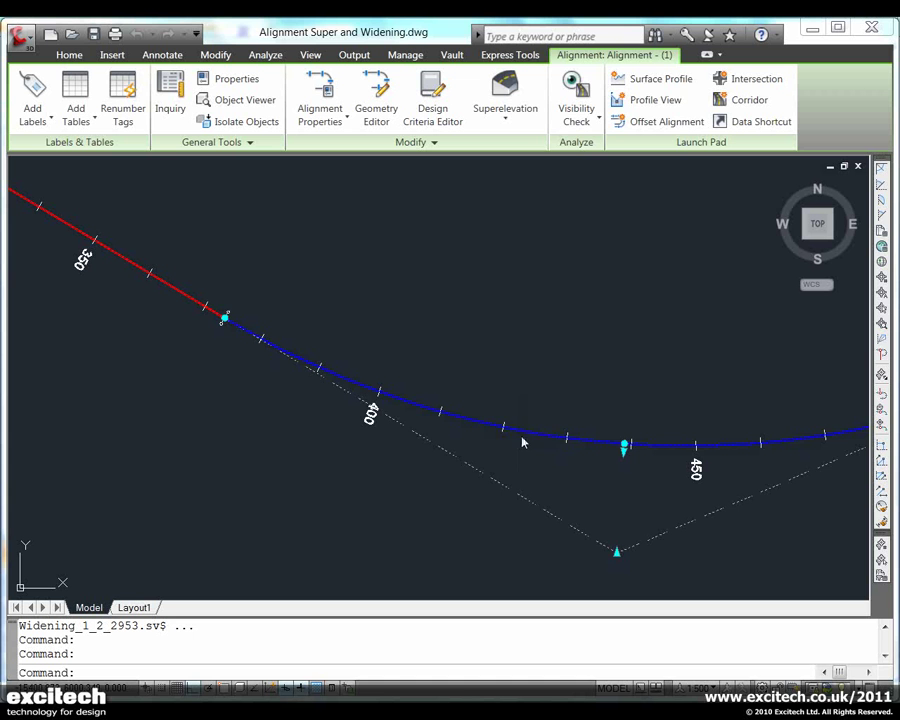
{"action": "right_click", "coordinate": [521, 436]}
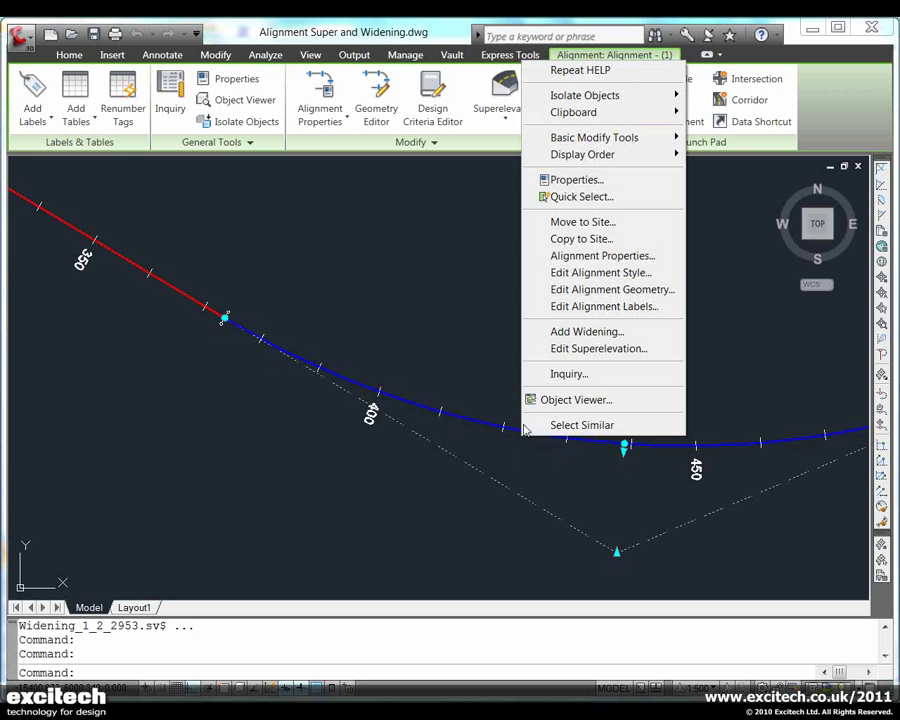
{"action": "left_click", "coordinate": [609, 258]}
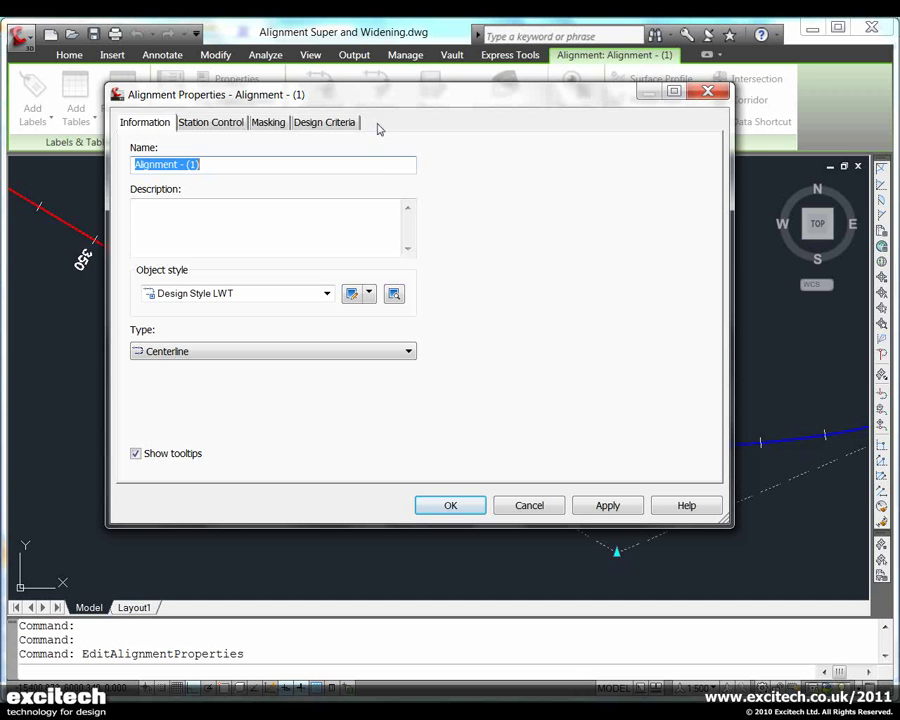
{"action": "left_click", "coordinate": [528, 506]}
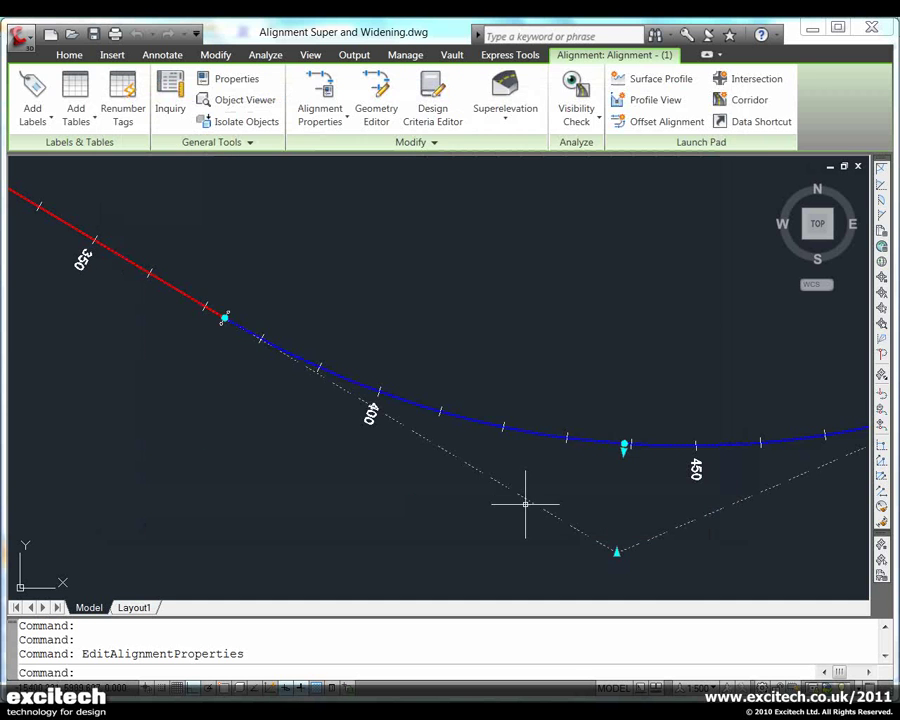
Step: Start the superelevation wizard with Undivided Crowned, 3.650m lanes, and outside shoulder calculation off
{"action": "left_click", "coordinate": [508, 107]}
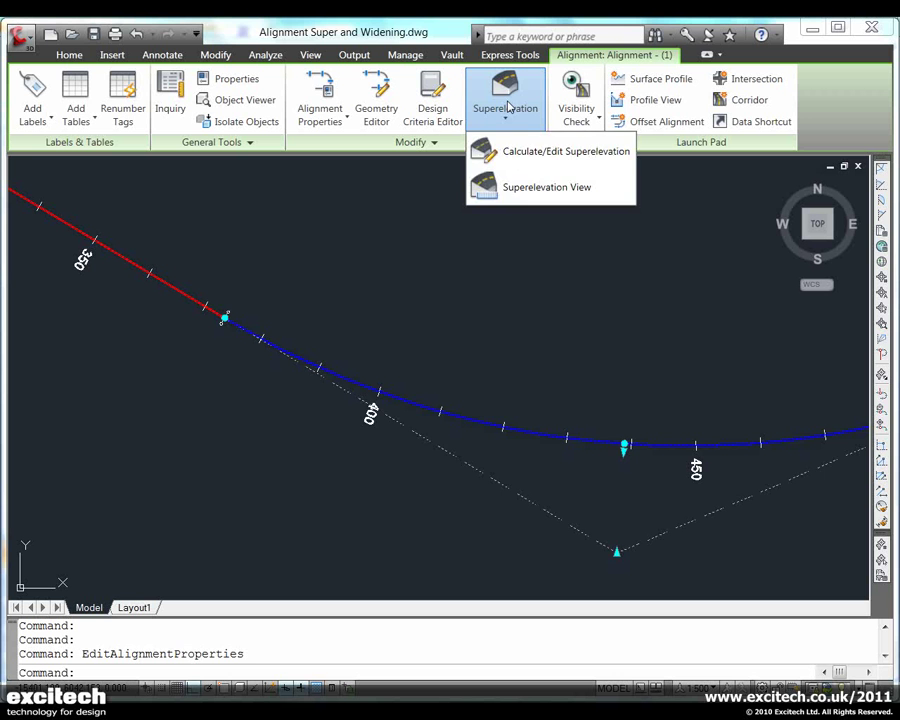
{"action": "left_click", "coordinate": [524, 165]}
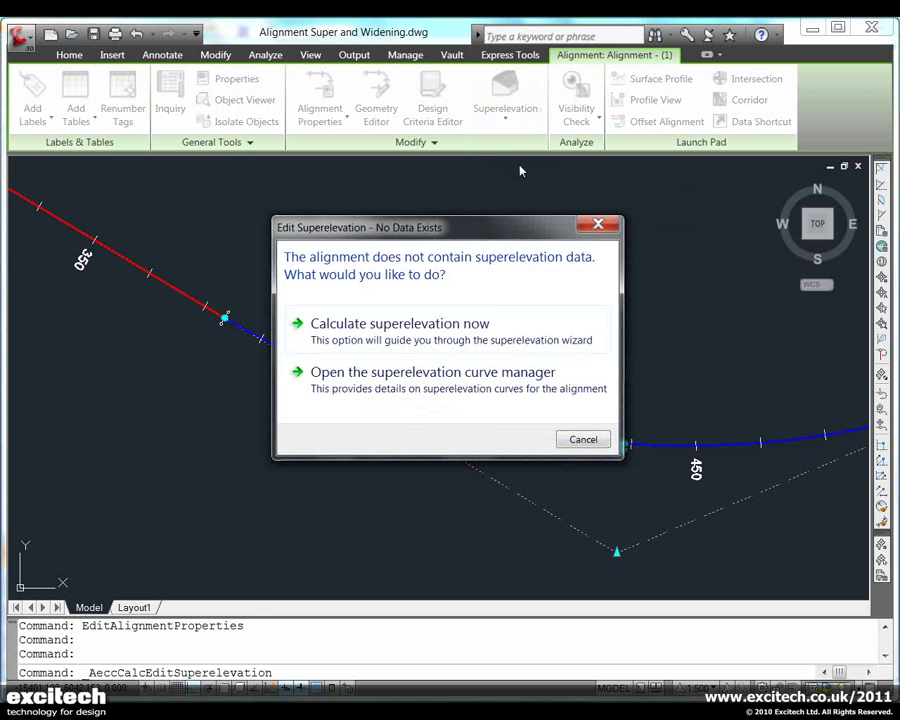
{"action": "left_click", "coordinate": [410, 330]}
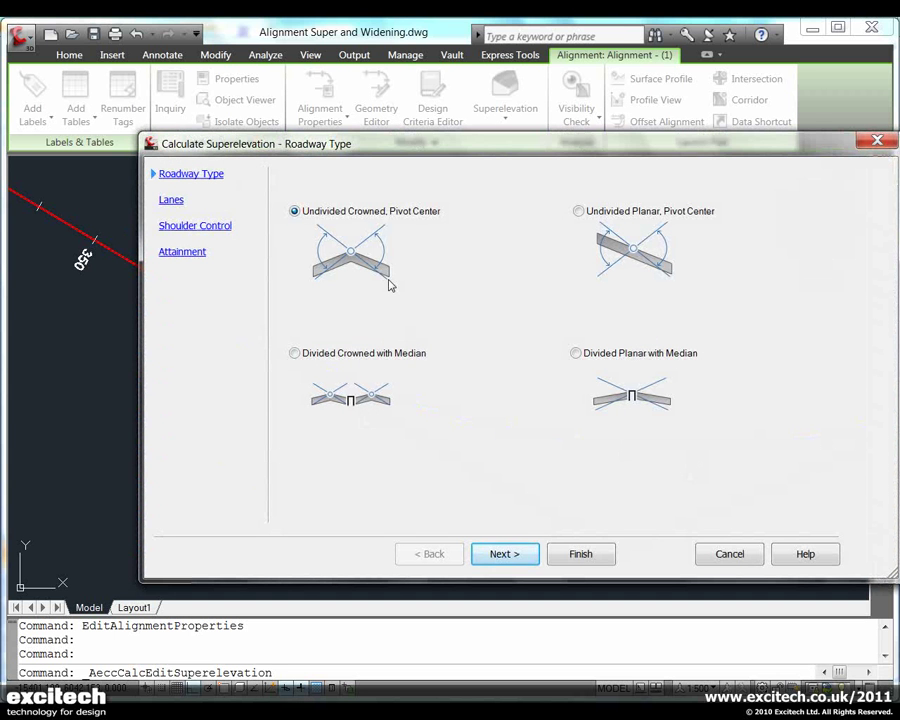
{"action": "left_click", "coordinate": [513, 556]}
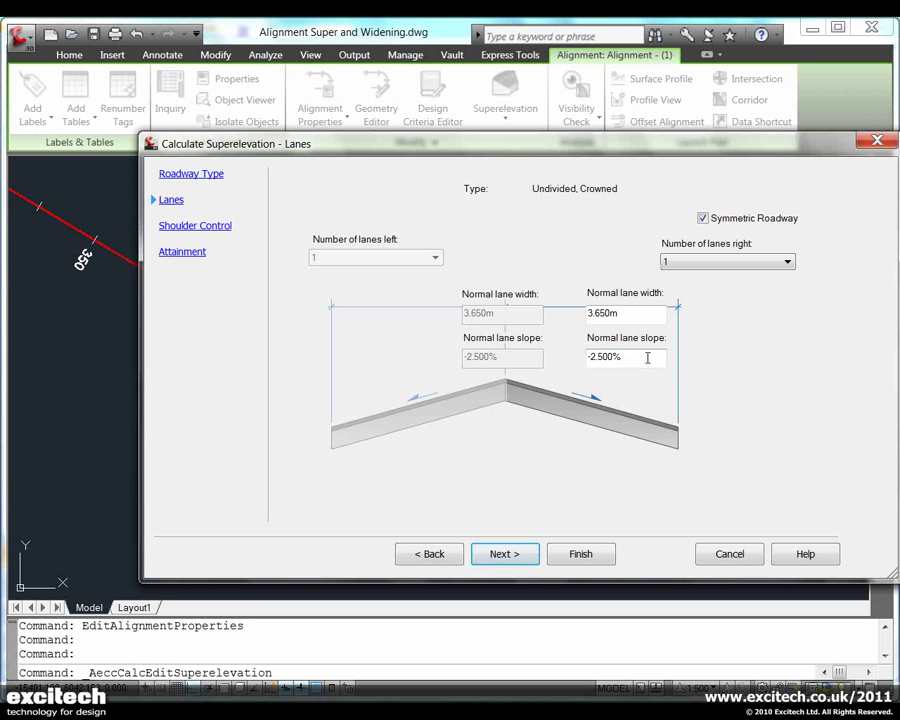
{"action": "left_click", "coordinate": [517, 556]}
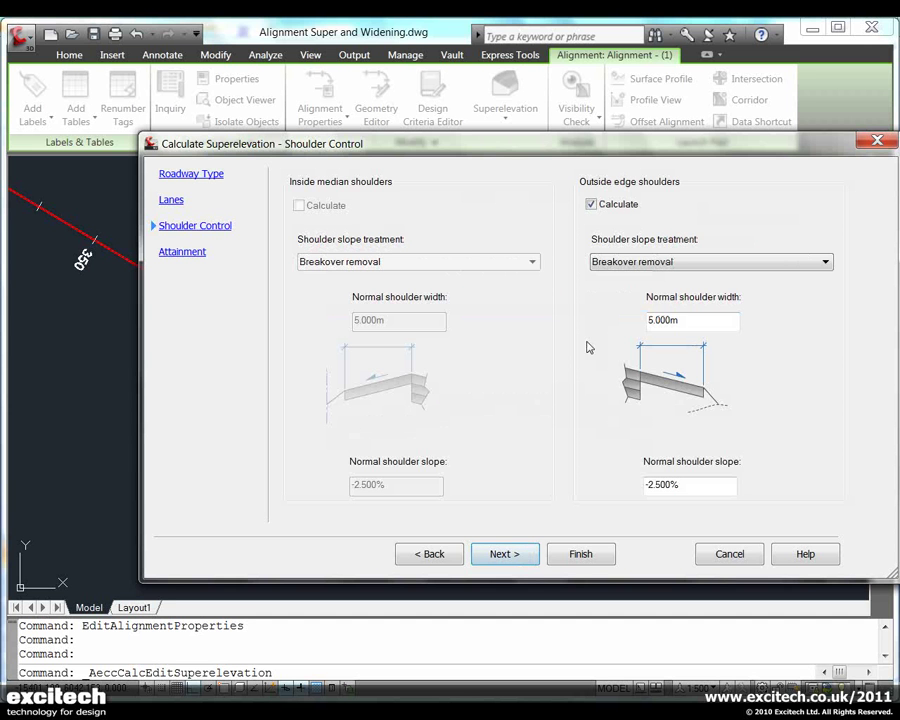
{"action": "left_click", "coordinate": [591, 204]}
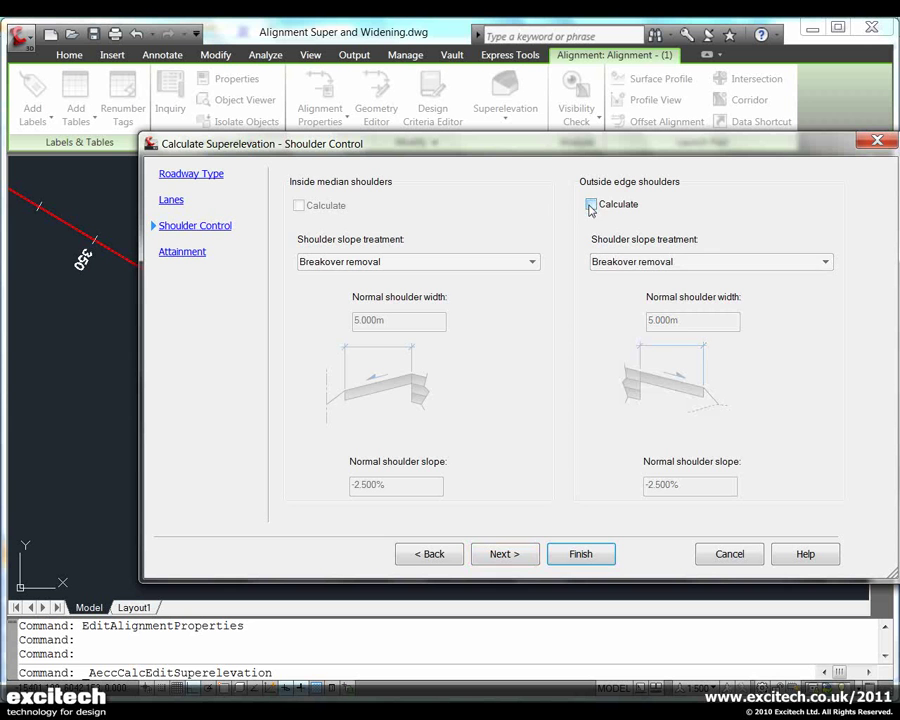
Step: Use TD9/93a without Transition curves attainment and 20.000m curve smoothing, then finish the calculation
{"action": "left_click", "coordinate": [503, 554]}
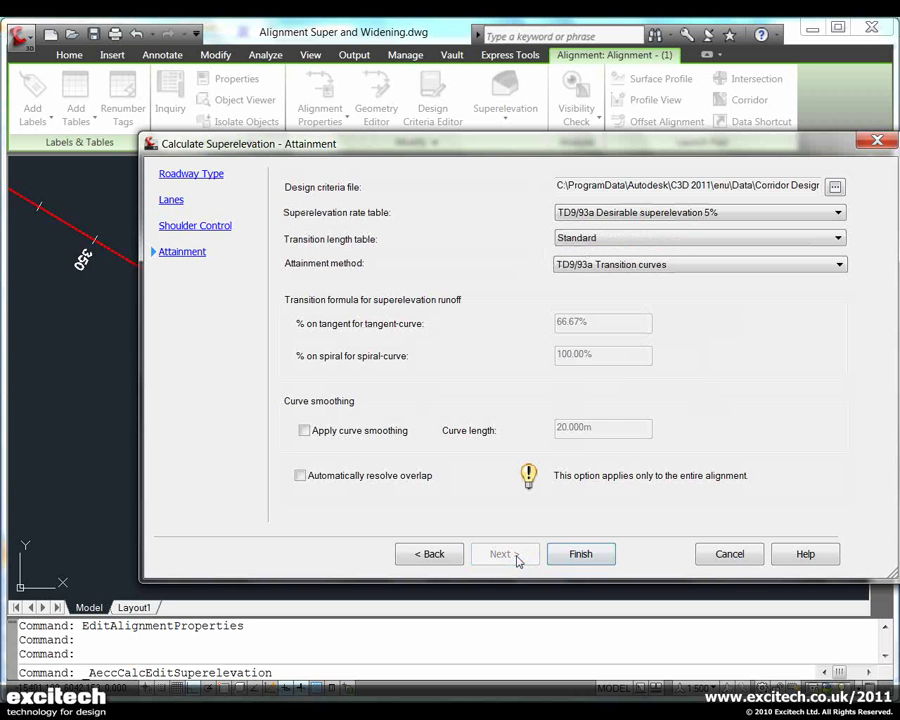
{"action": "left_click", "coordinate": [837, 261]}
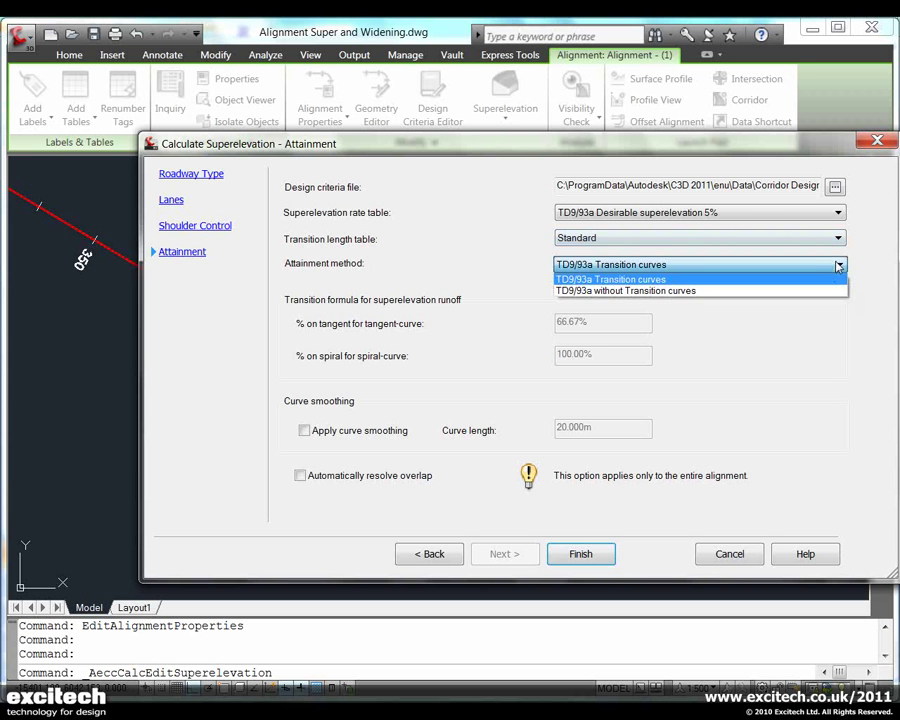
{"action": "left_click", "coordinate": [723, 291]}
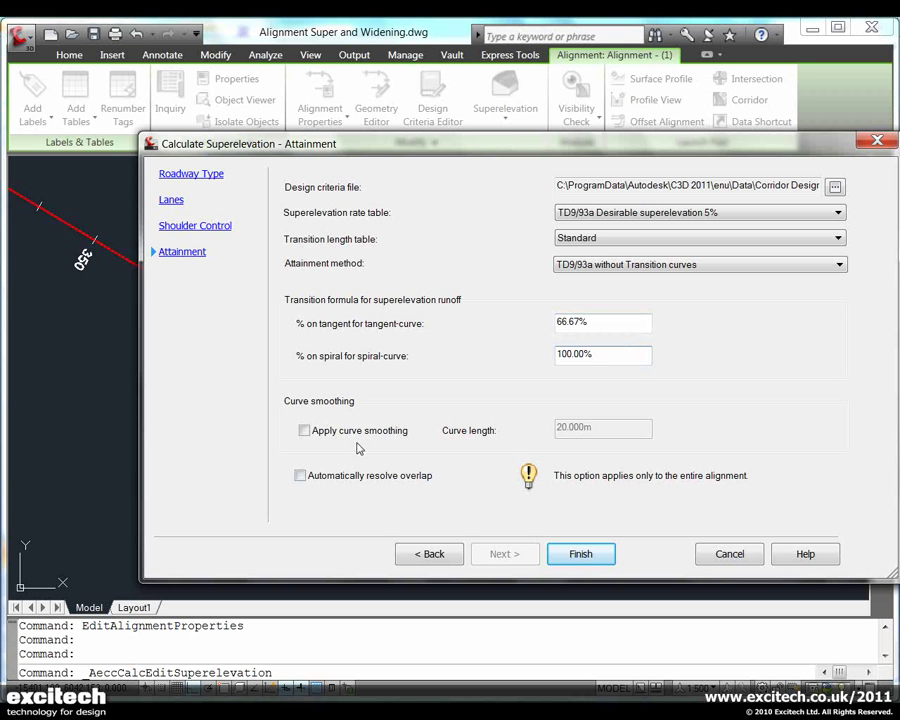
{"action": "left_click", "coordinate": [304, 432]}
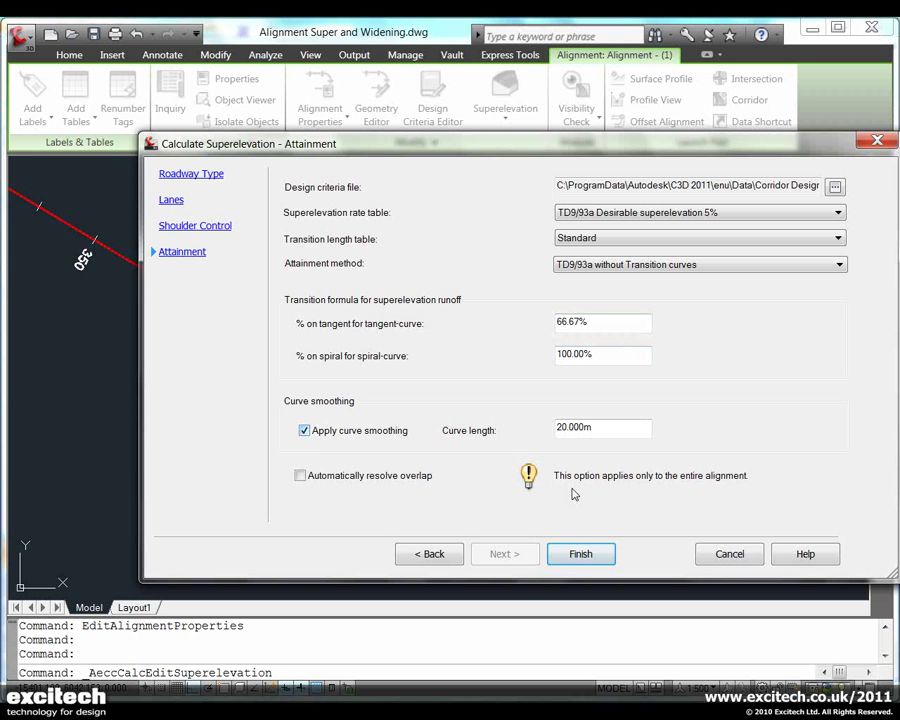
{"action": "left_click", "coordinate": [581, 554]}
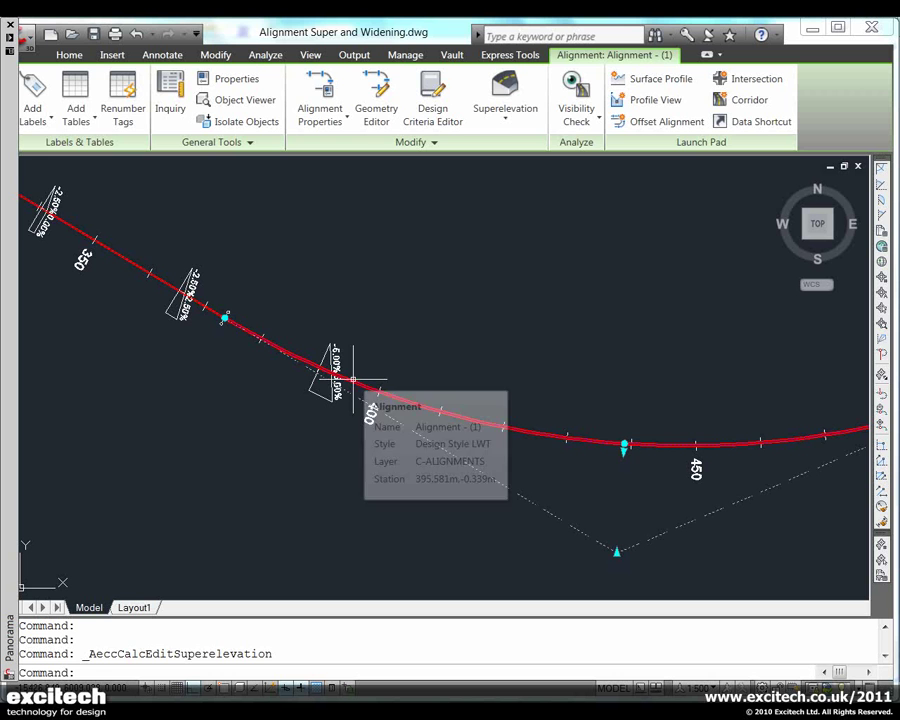
{"action": "key", "text": "Escape"}
{"action": "key", "text": "Escape"}
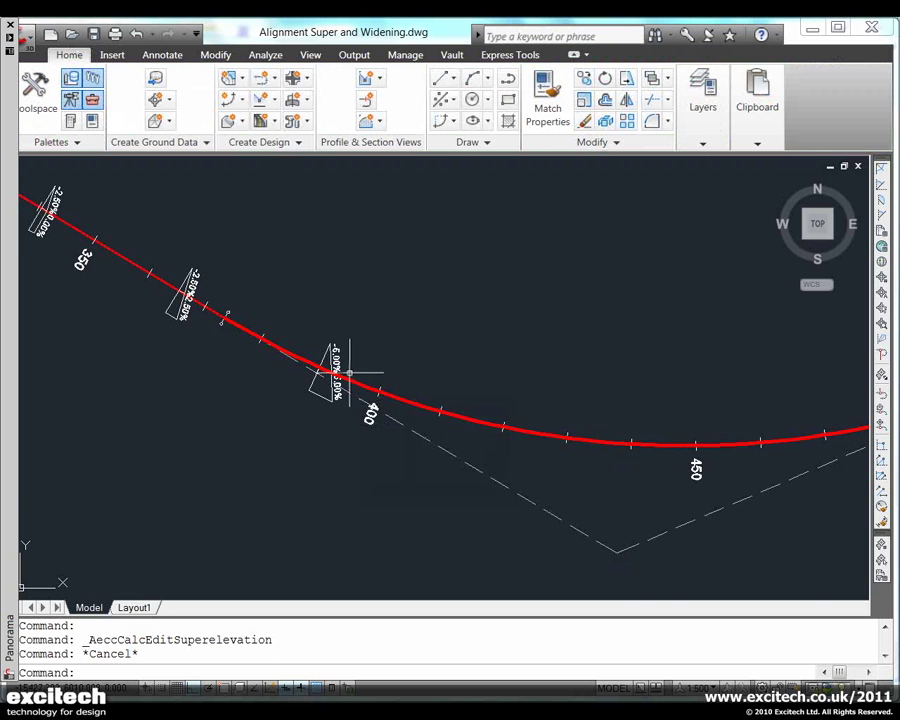
{"action": "scroll", "coordinate": [360, 372], "scroll_direction": "up", "scroll_amount": 3}
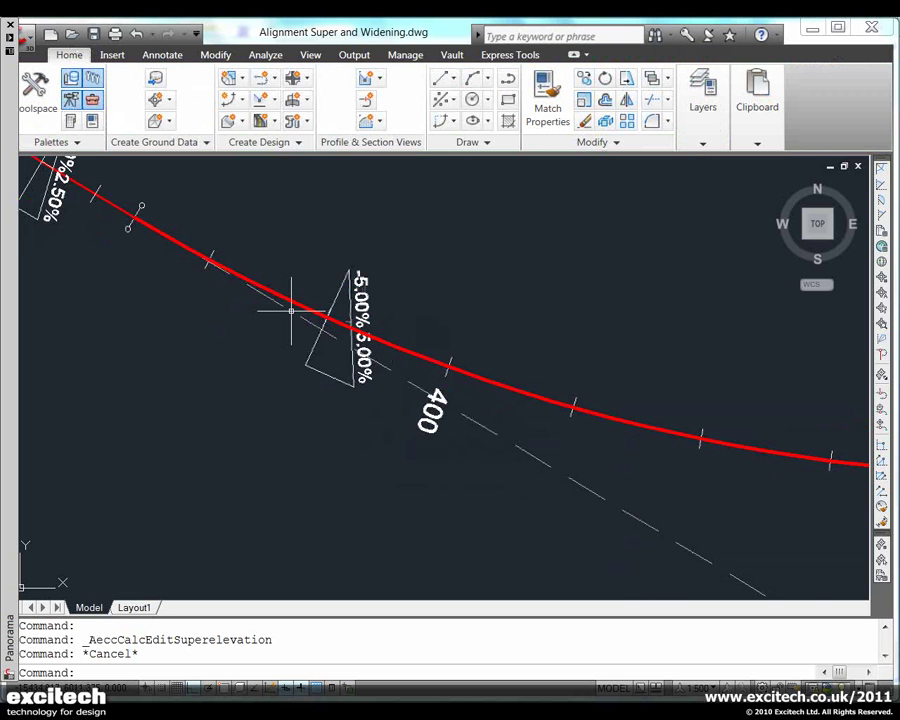
{"action": "middle_click_drag", "start_coordinate": [253, 291], "coordinate": [374, 394]}
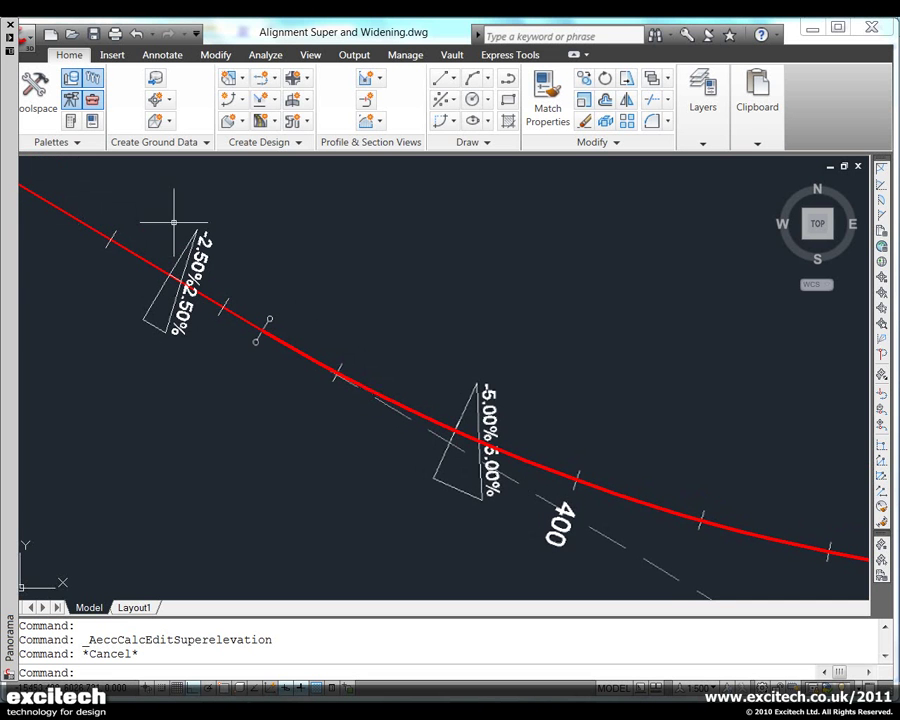
{"action": "scroll", "coordinate": [242, 378], "scroll_direction": "down", "scroll_amount": 4}
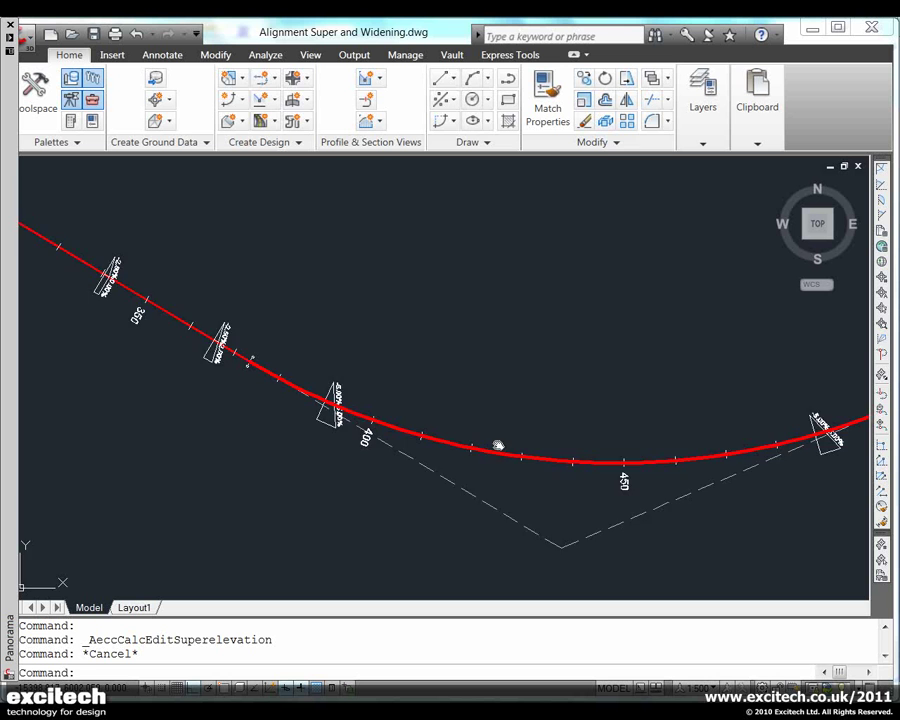
{"action": "middle_click_drag", "start_coordinate": [496, 445], "coordinate": [508, 416]}
Step: Stretch the alignment curve's midpoint grip outward near station 450 to flatten the curve
{"action": "left_click", "coordinate": [536, 492]}
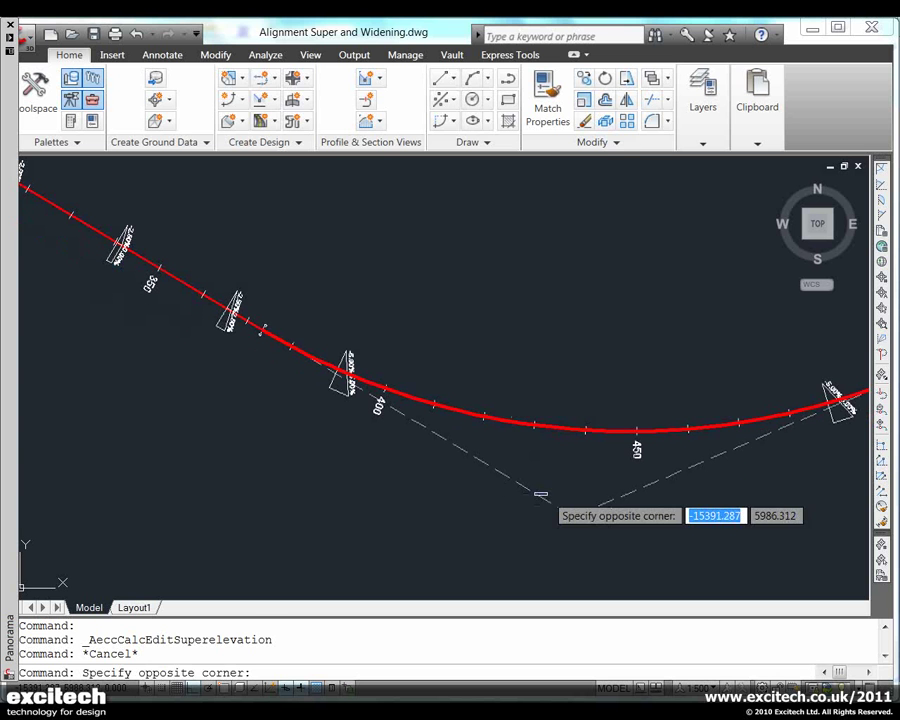
{"action": "left_click", "coordinate": [516, 480]}
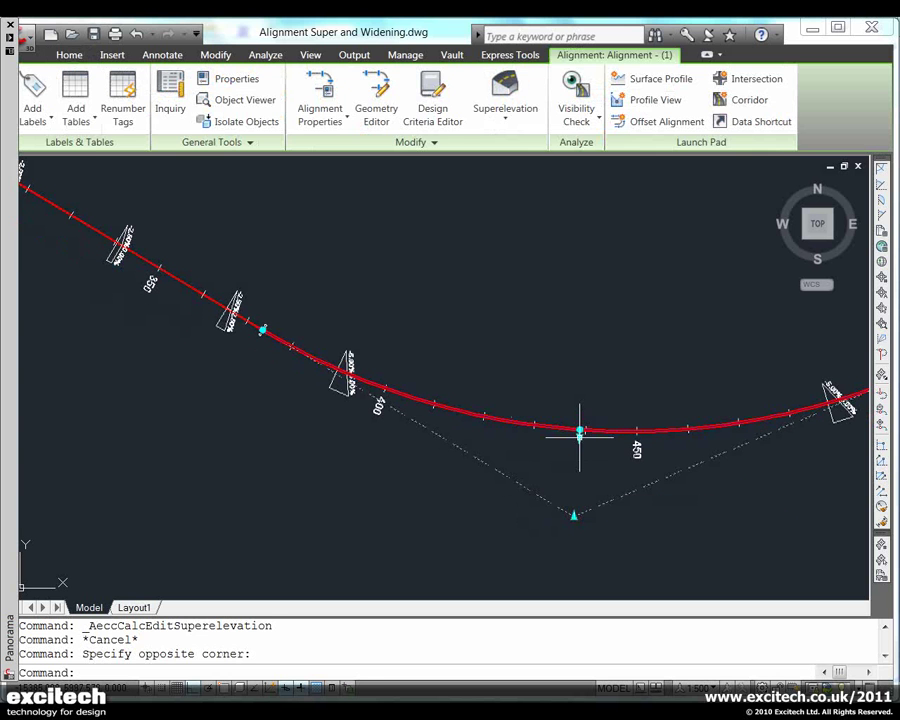
{"action": "left_click", "coordinate": [579, 432]}
{"action": "left_click", "coordinate": [576, 480]}
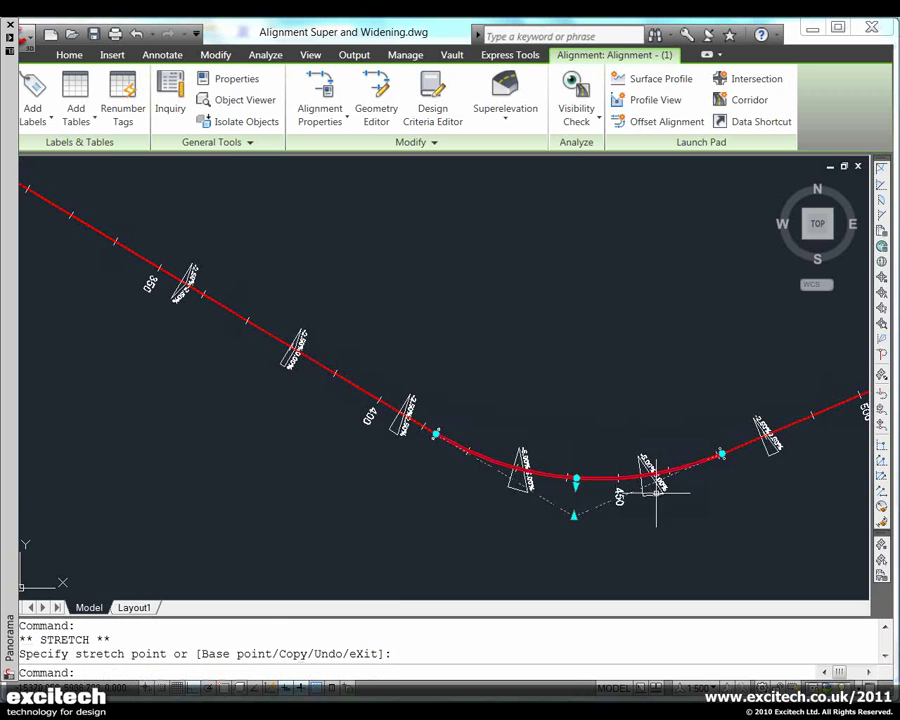
{"action": "left_click", "coordinate": [576, 480]}
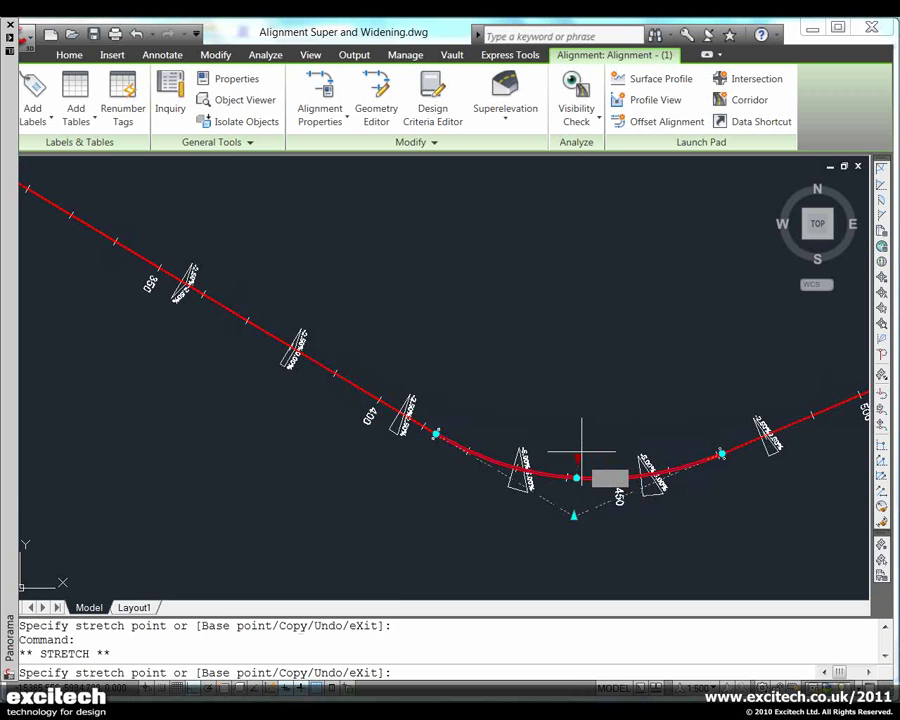
{"action": "left_click", "coordinate": [582, 424]}
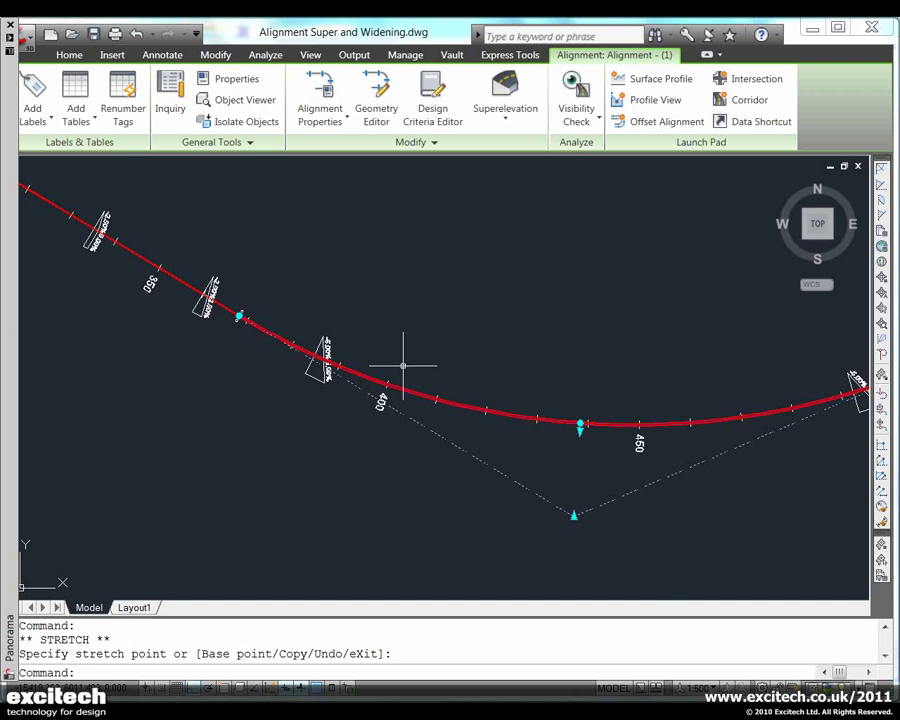
{"action": "scroll", "coordinate": [320, 344], "scroll_direction": "up", "scroll_amount": 5}
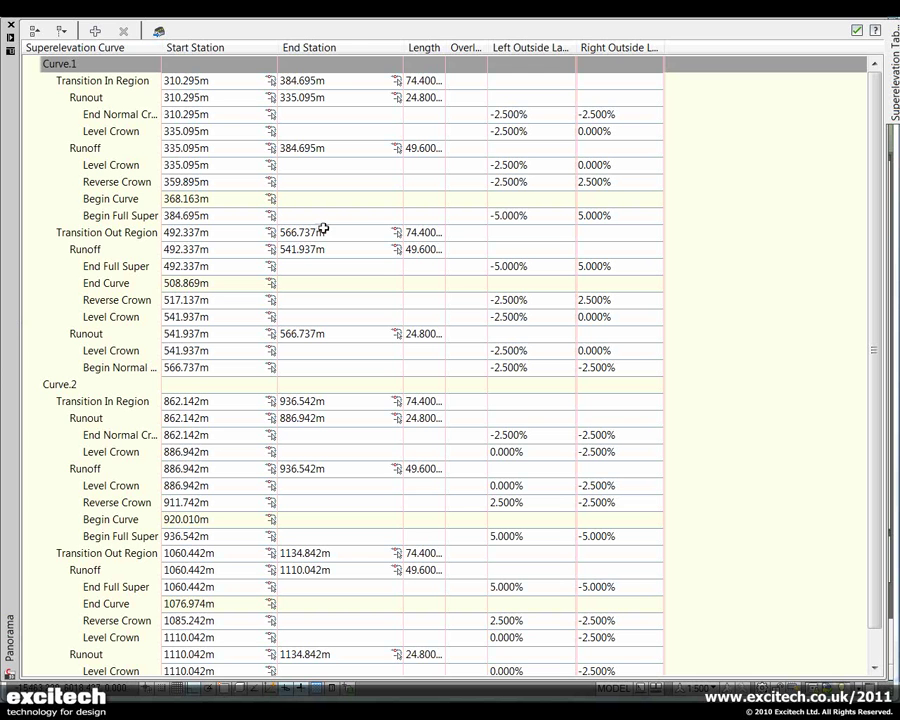
Step: Inspect the Transition In start station and End Normal Crown left lane slope cells without changing them
{"action": "double_click", "coordinate": [205, 82]}
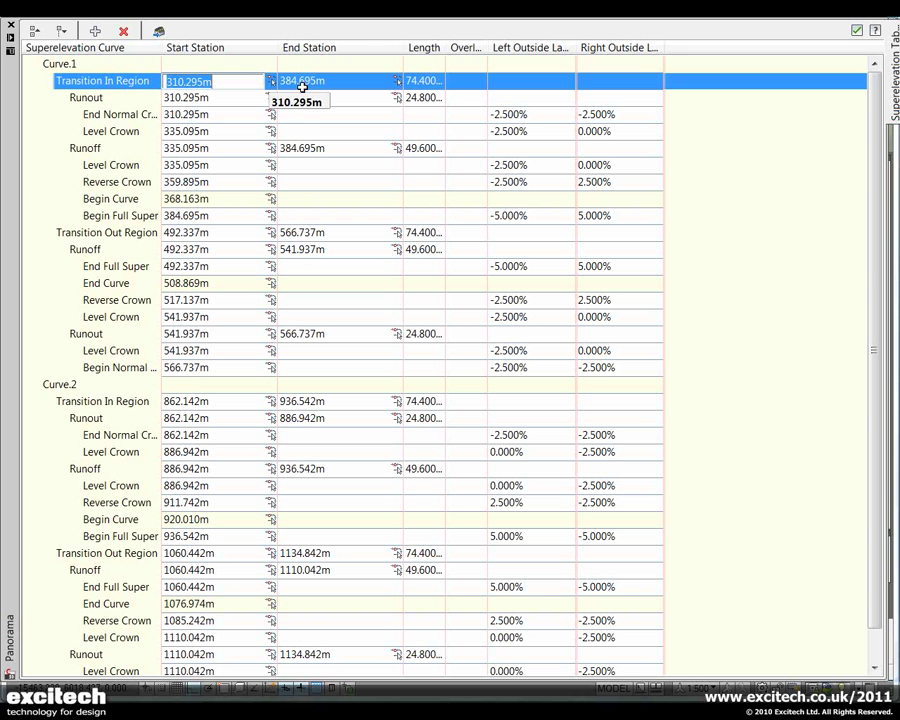
{"action": "double_click", "coordinate": [535, 116]}
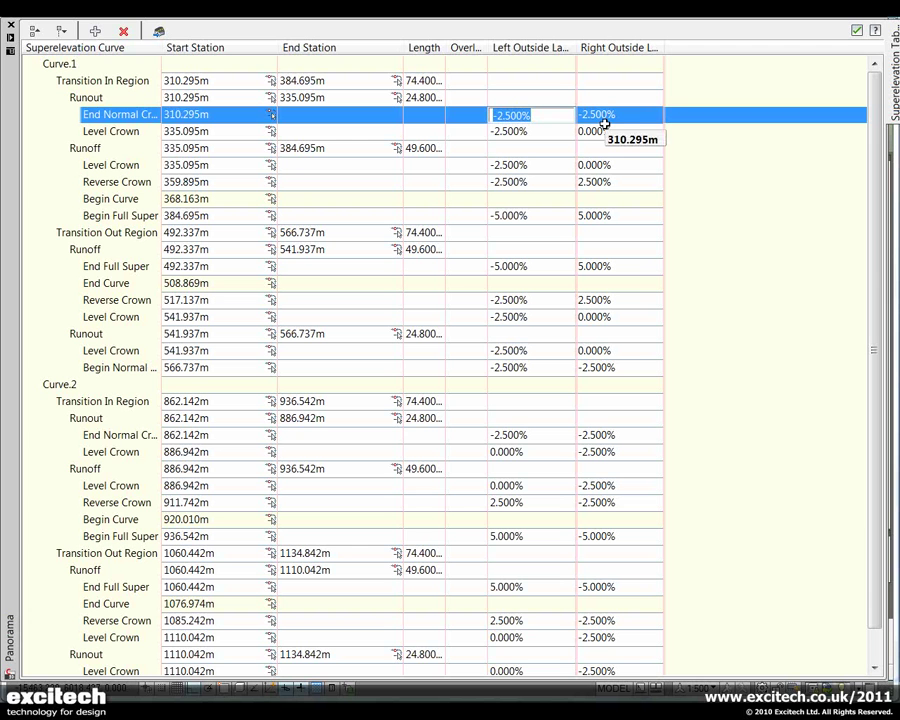
{"action": "left_click", "coordinate": [64, 64]}
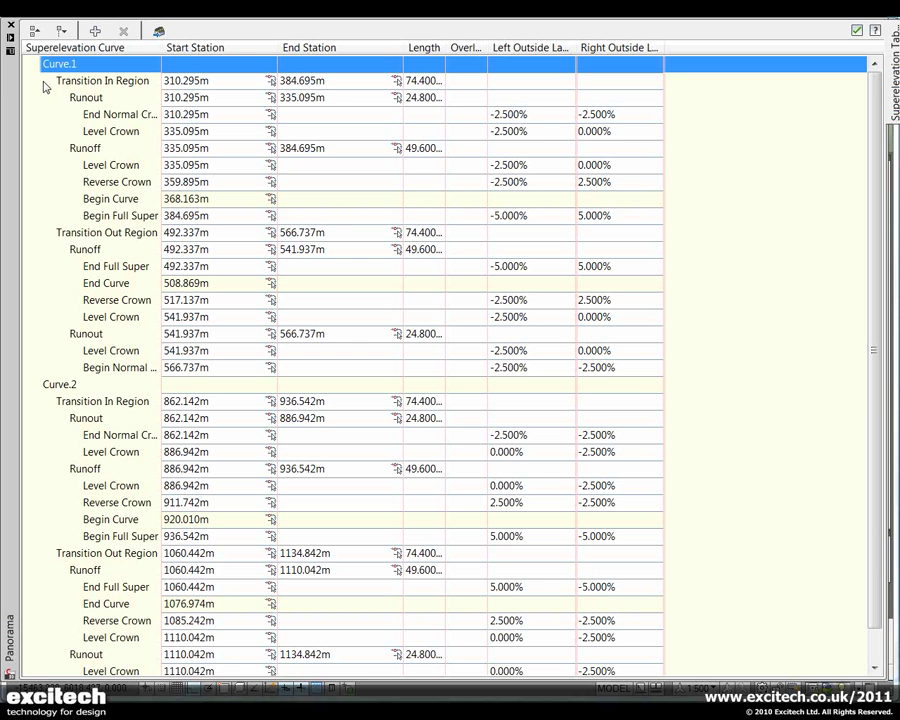
Step: Collapse the tabular editor to curves only and expand Curve.2's transition regions
{"action": "left_click", "coordinate": [34, 31]}
{"action": "left_click", "coordinate": [62, 82]}
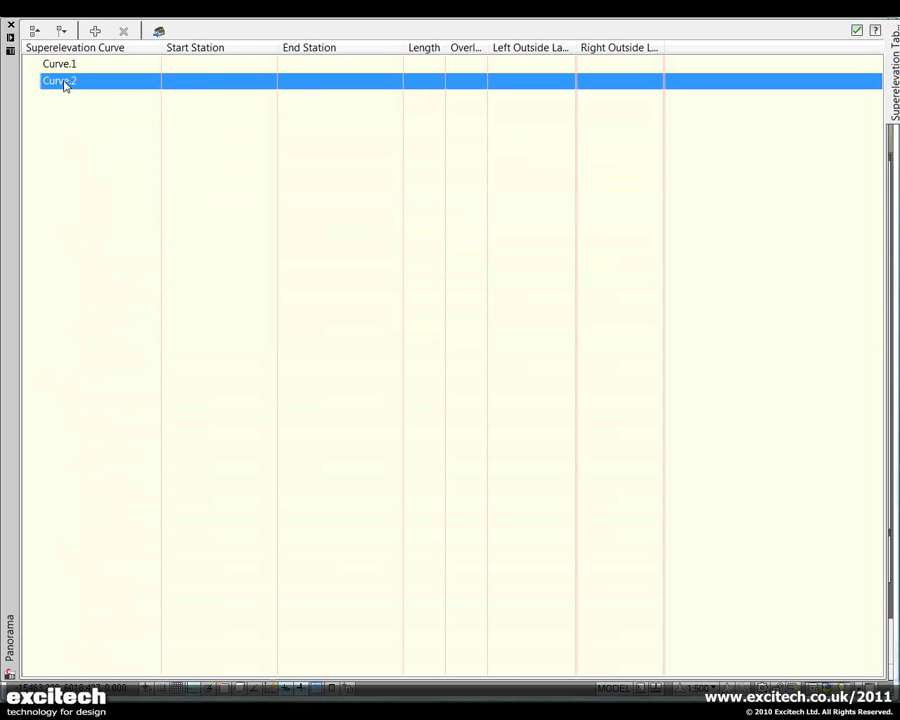
{"action": "double_click", "coordinate": [66, 82]}
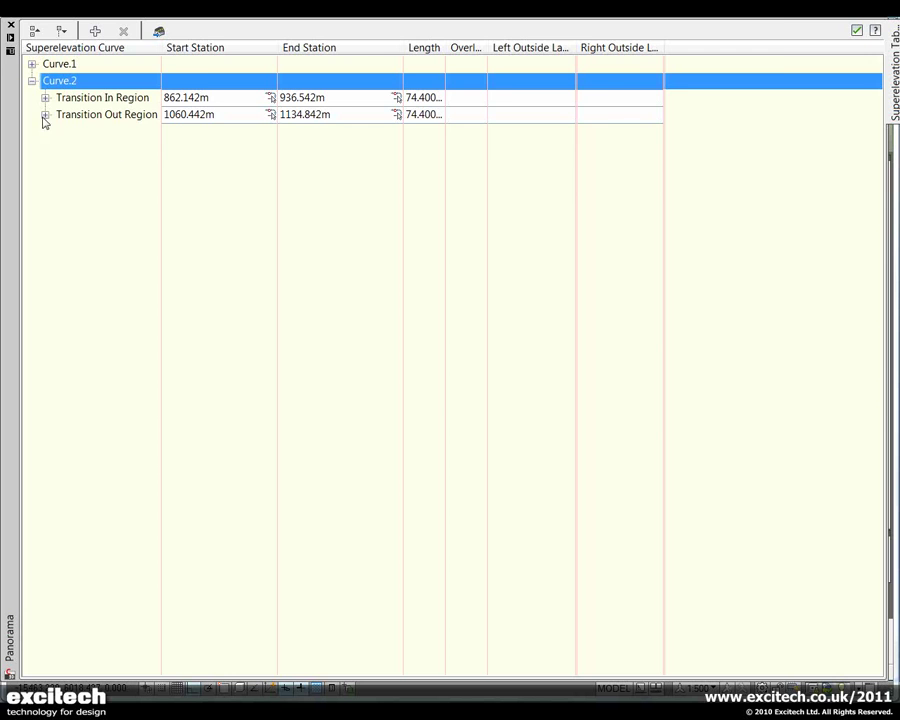
Step: Create a default superelevation view above the alignment, framing Curve.1's runout and runoff stations
{"action": "left_click", "coordinate": [45, 115]}
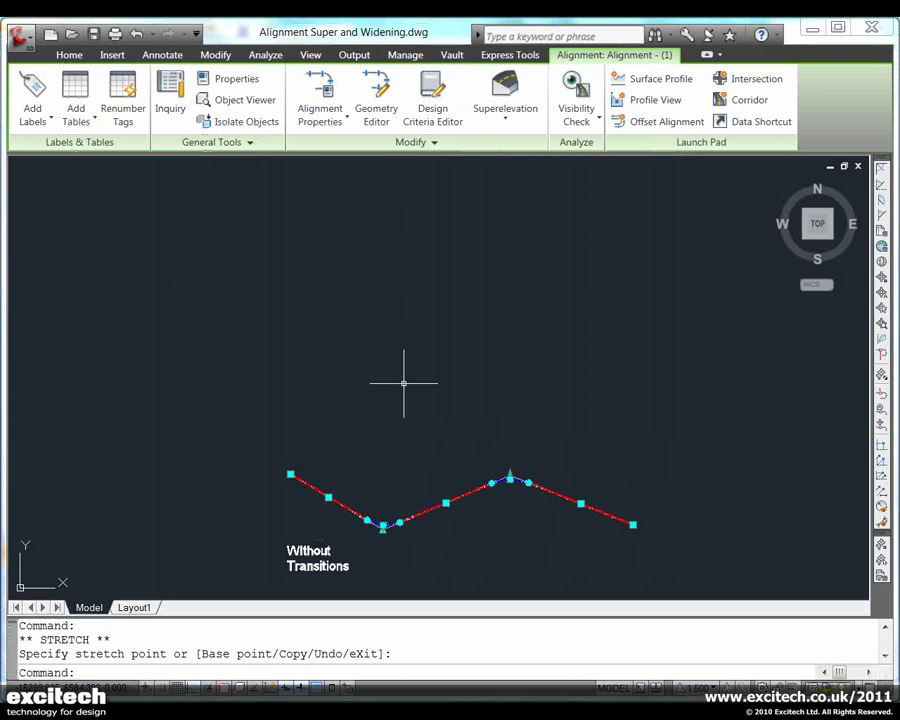
{"action": "left_click", "coordinate": [505, 122]}
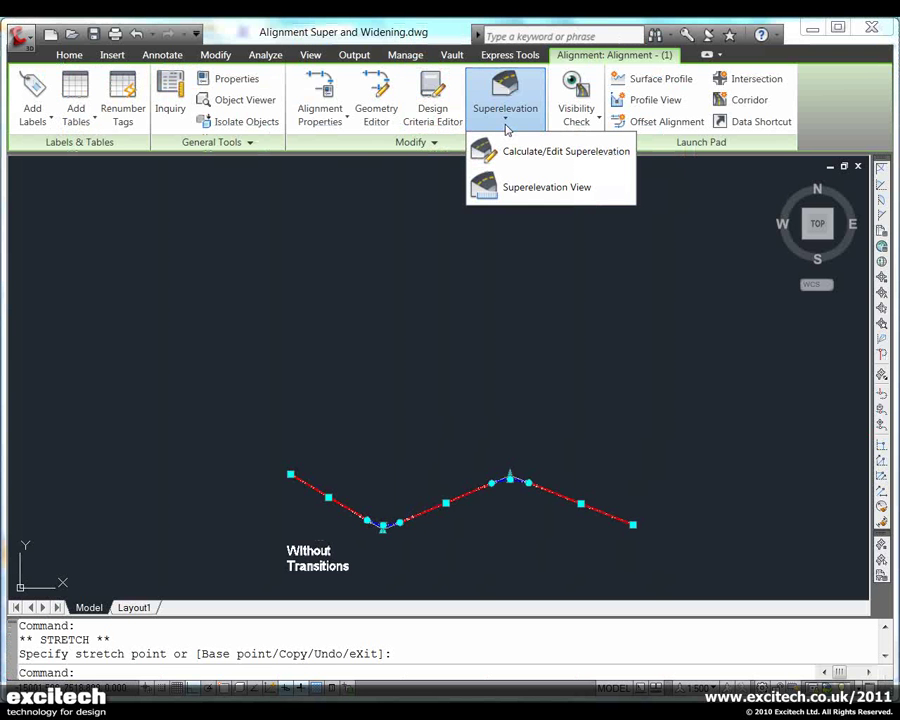
{"action": "left_click", "coordinate": [515, 196]}
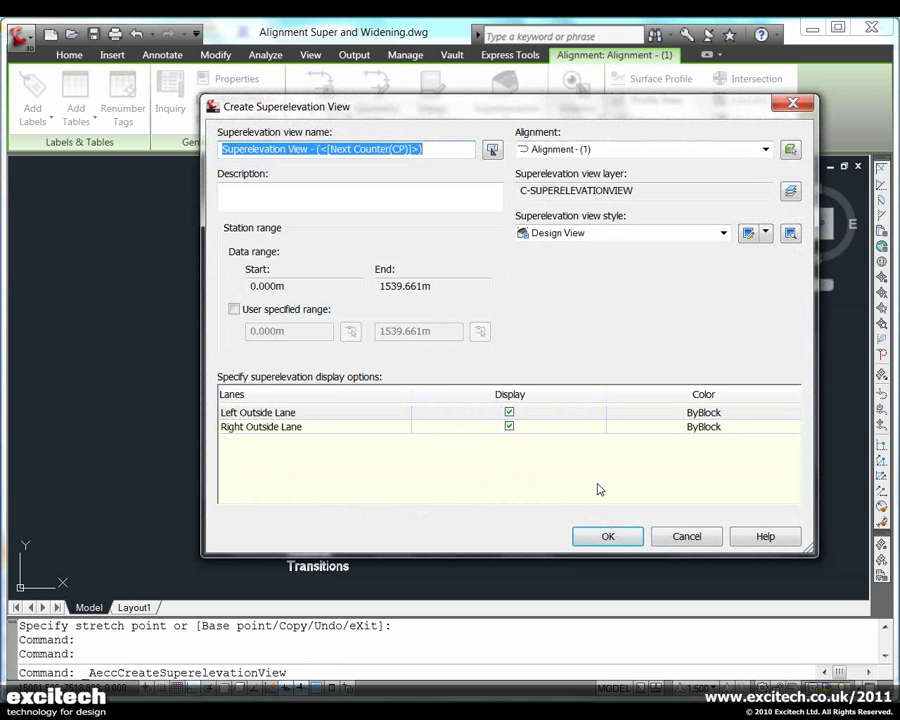
{"action": "left_click", "coordinate": [607, 536]}
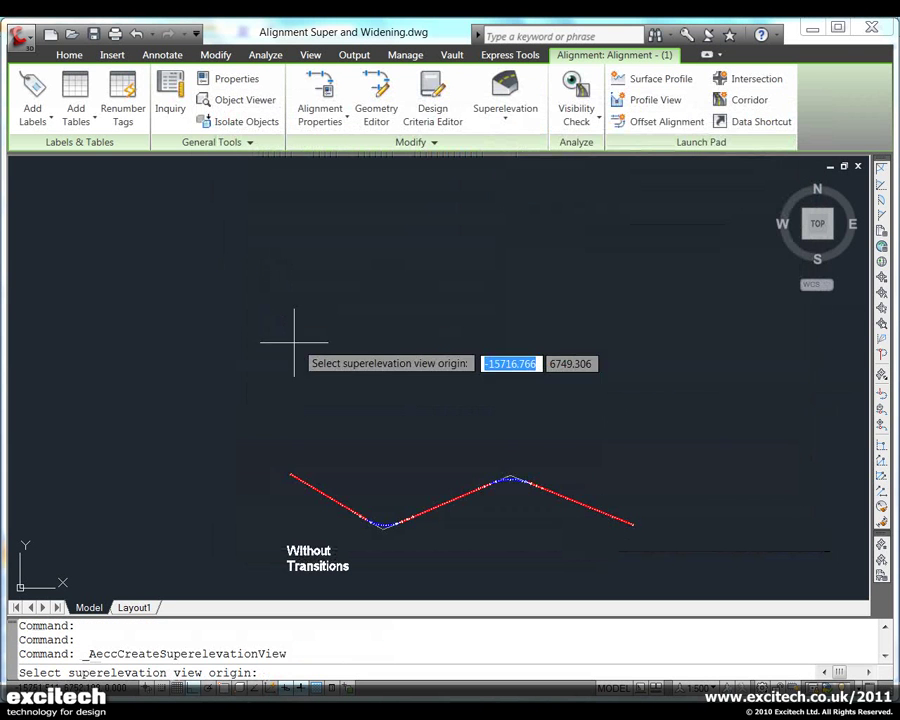
{"action": "left_click", "coordinate": [92, 382]}
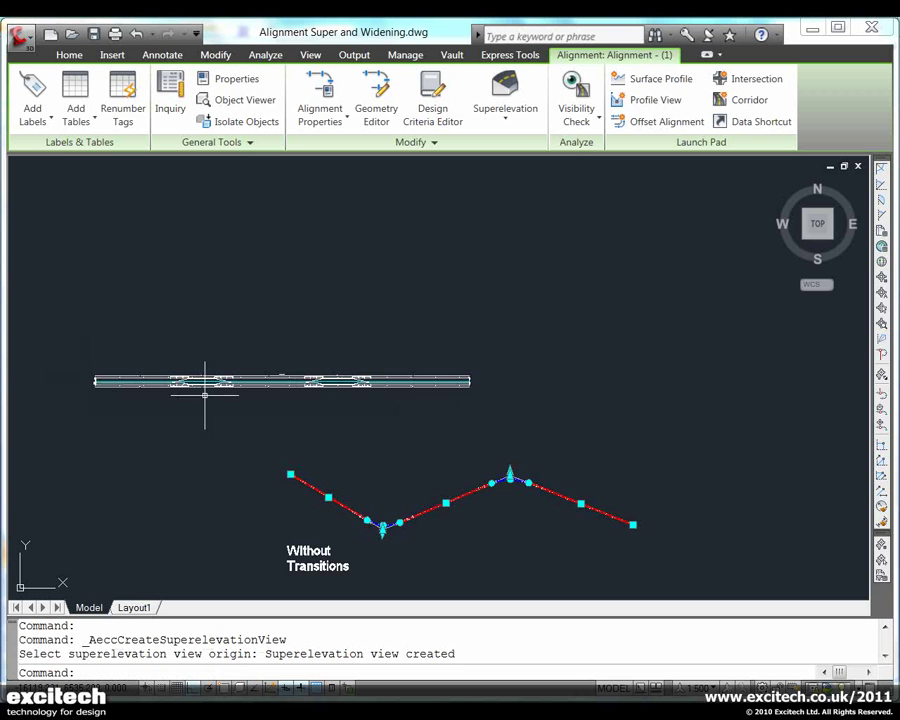
{"action": "scroll", "coordinate": [205, 395], "scroll_direction": "up", "scroll_amount": 10}
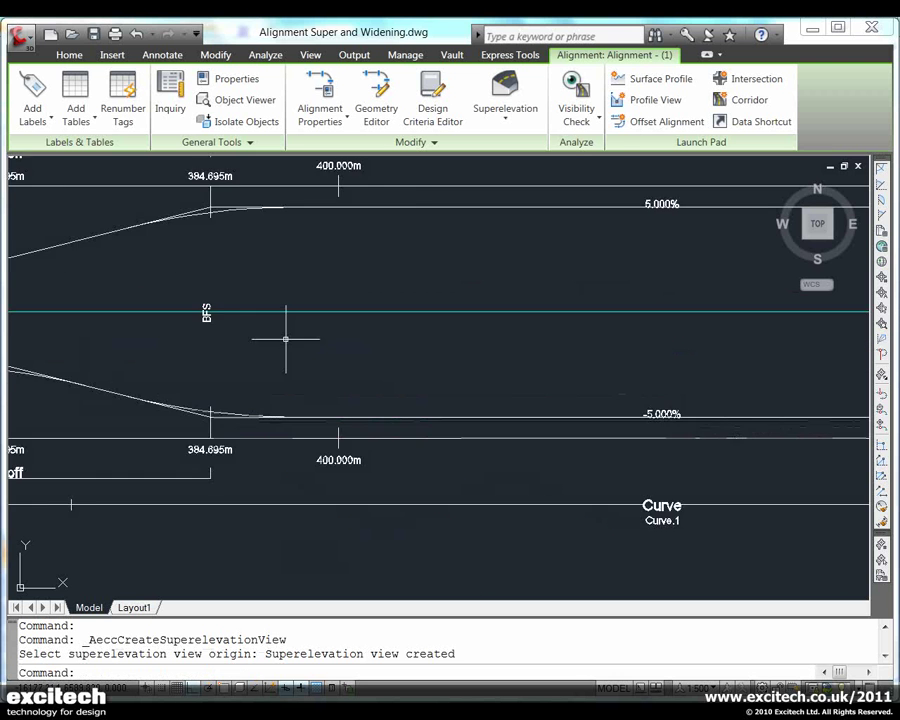
{"action": "mouse_move", "coordinate": [286, 339]}
{"action": "middle_mouse_down"}
{"action": "mouse_move", "coordinate": [524, 392]}
{"action": "mouse_move", "coordinate": [824, 398]}
{"action": "mouse_move", "coordinate": [788, 404]}
{"action": "middle_mouse_up"}
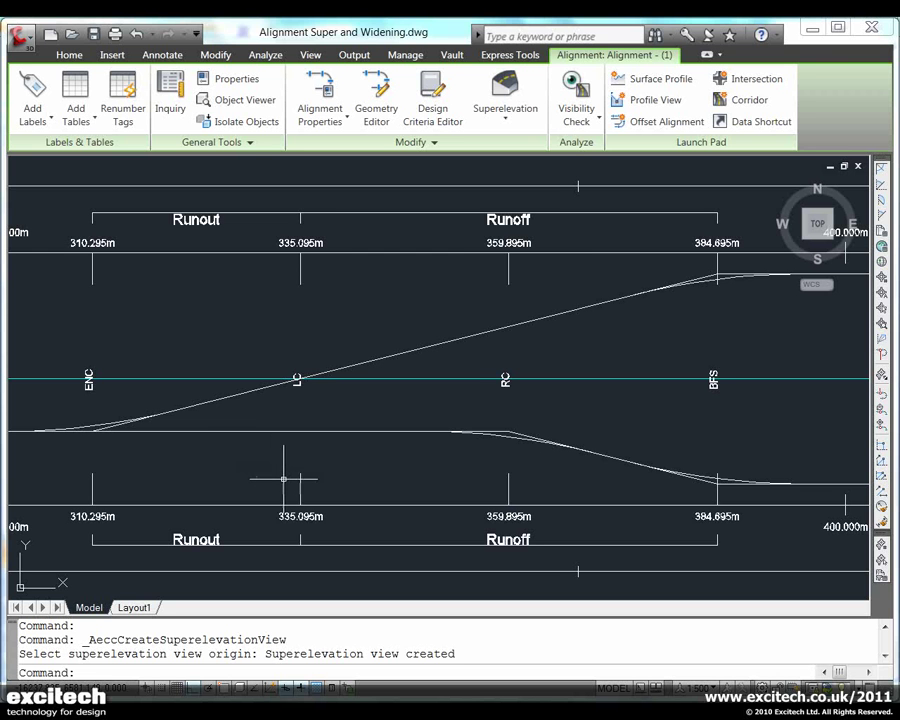
{"action": "scroll", "coordinate": [243, 431], "scroll_direction": "down", "scroll_amount": 2}
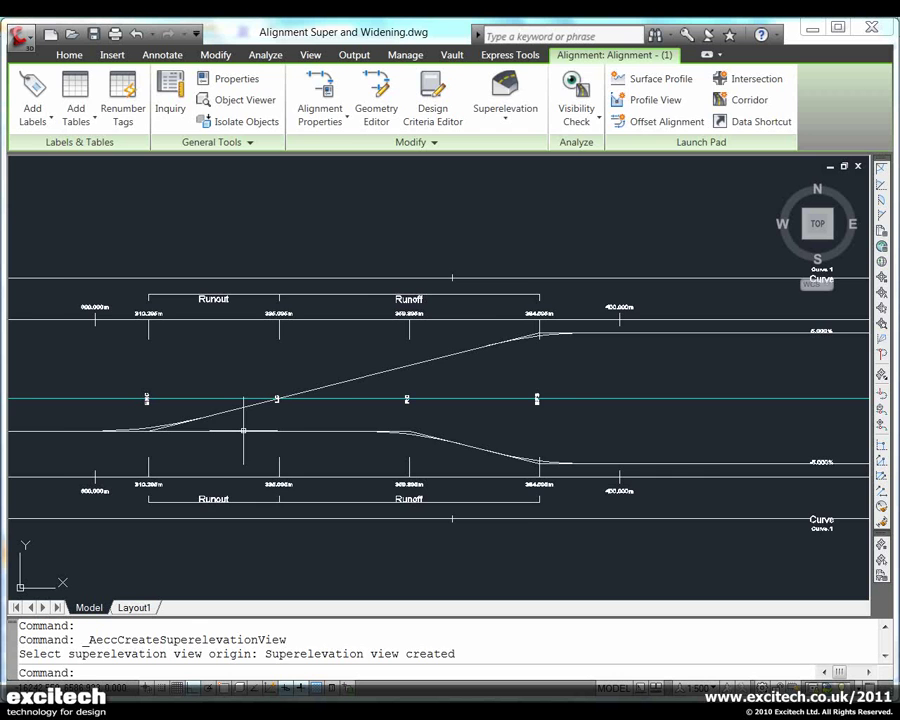
Step: Move the level crown station in the superelevation view from 335.095m to 336.830m
{"action": "left_click", "coordinate": [243, 431]}
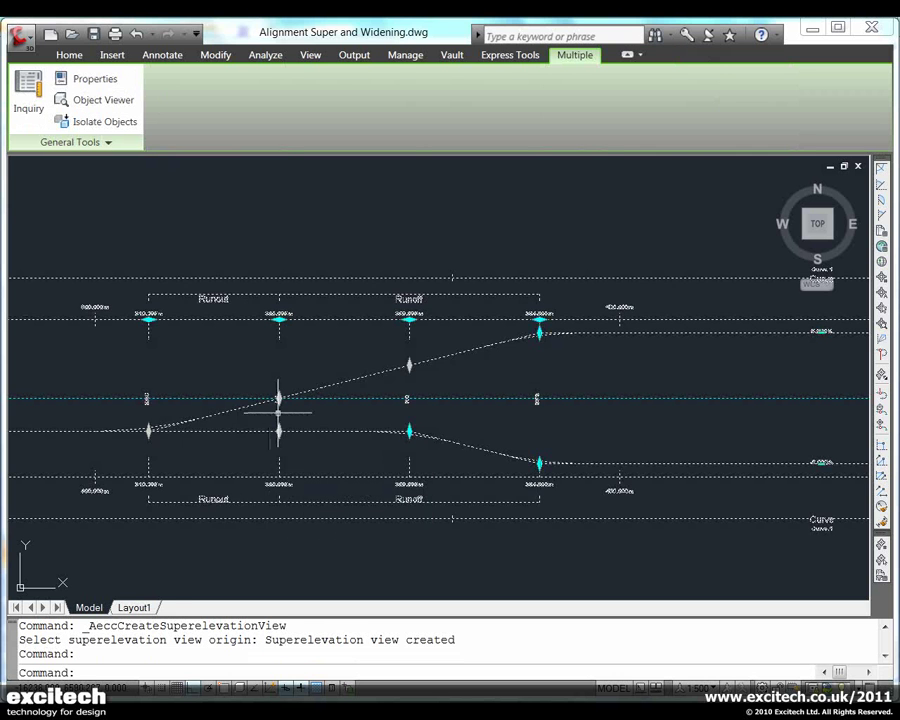
{"action": "scroll", "coordinate": [276, 410], "scroll_direction": "up", "scroll_amount": 2}
{"action": "scroll", "coordinate": [278, 412], "scroll_direction": "up", "scroll_amount": 1}
{"action": "mouse_move", "coordinate": [284, 414]}
{"action": "middle_mouse_down"}
{"action": "mouse_move", "coordinate": [516, 434]}
{"action": "mouse_move", "coordinate": [594, 416]}
{"action": "mouse_move", "coordinate": [596, 400]}
{"action": "middle_mouse_up"}
{"action": "left_click", "coordinate": [590, 205]}
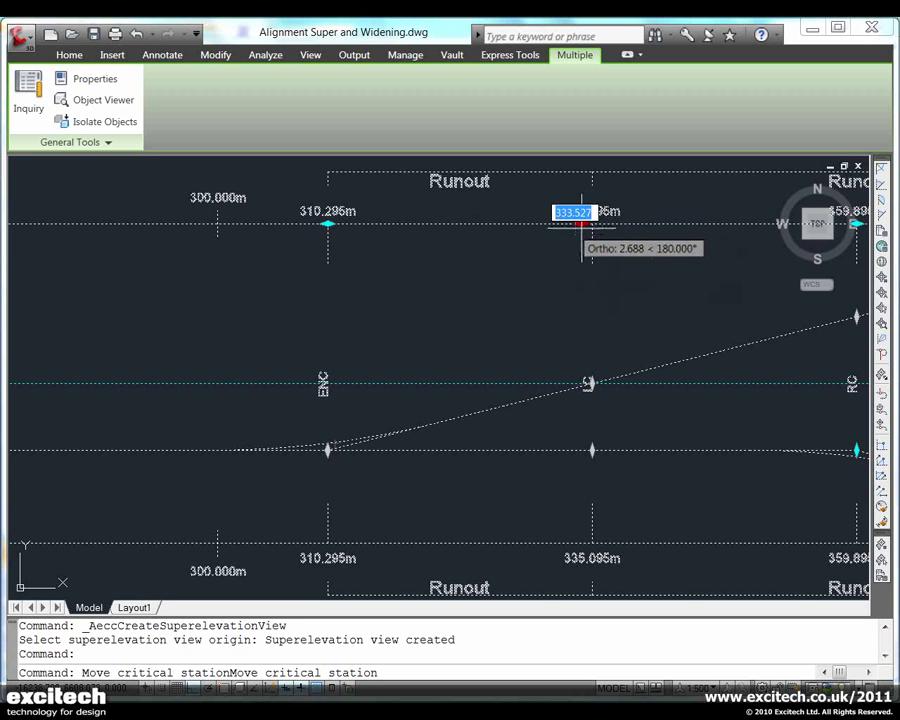
{"action": "left_click", "coordinate": [633, 226]}
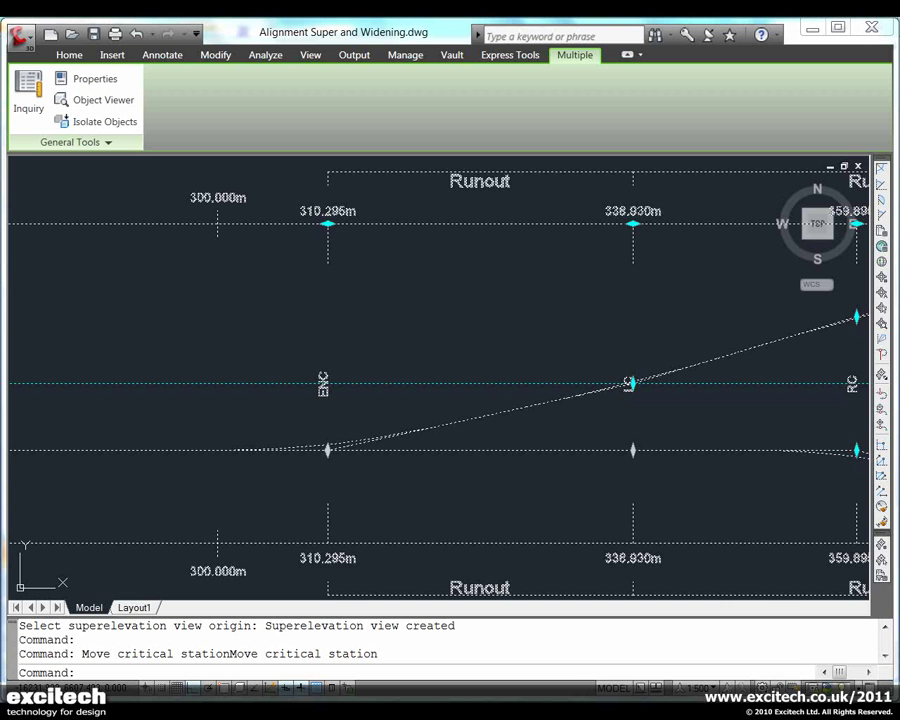
Step: Change the right outside lane cross slope to 1.086% at station 336.294m
{"action": "left_click", "coordinate": [630, 383]}
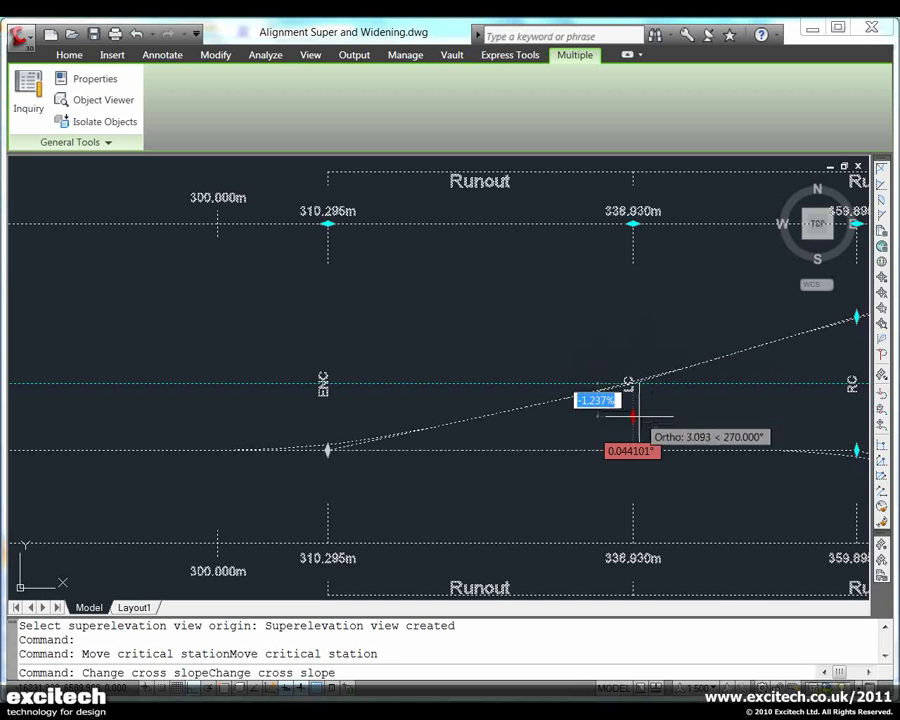
{"action": "left_click", "coordinate": [641, 345]}
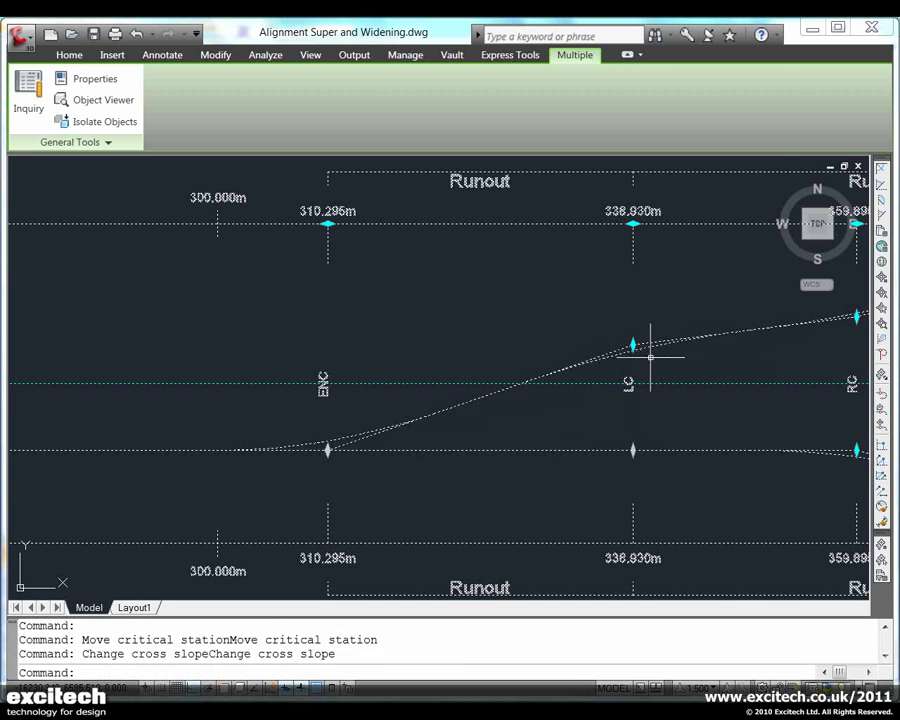
{"action": "key", "text": "Escape"}
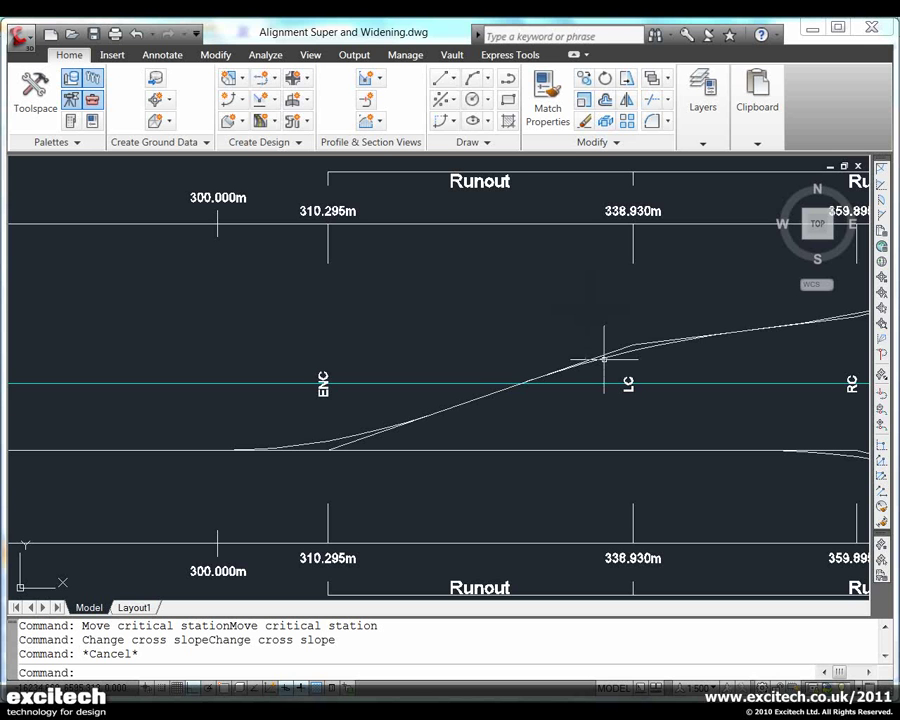
{"action": "mouse_move", "coordinate": [604, 357]}
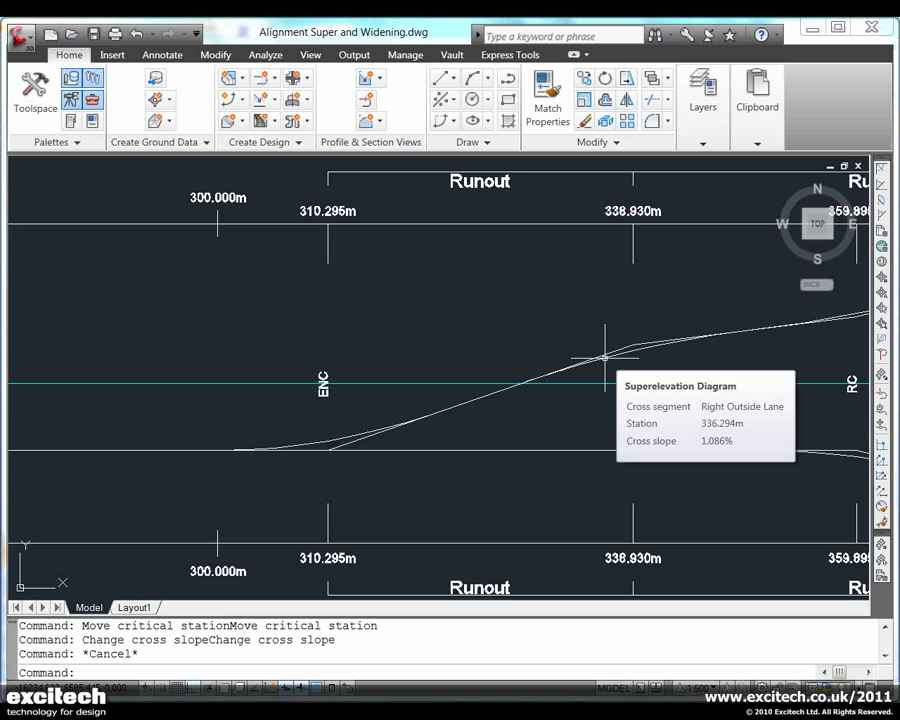
{"action": "scroll", "coordinate": [604, 357], "scroll_direction": "down", "scroll_amount": 8}
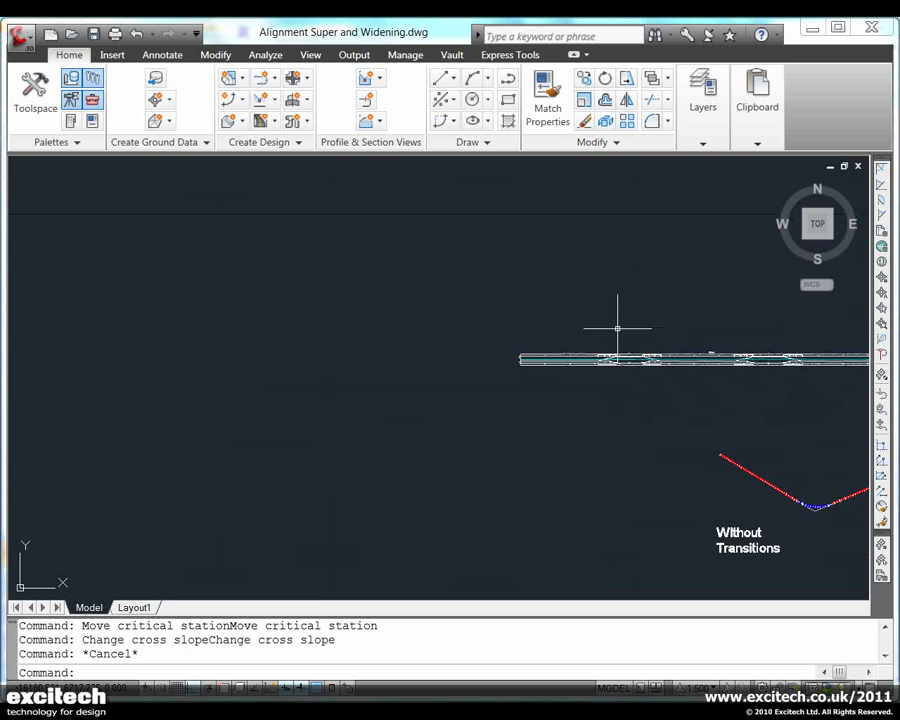
Step: Bring the curved road alignment into view and start offset alignments from it
{"action": "mouse_move", "coordinate": [612, 320]}
{"action": "middle_mouse_down"}
{"action": "mouse_move", "coordinate": [492, 338]}
{"action": "mouse_move", "coordinate": [333, 321]}
{"action": "middle_mouse_up"}
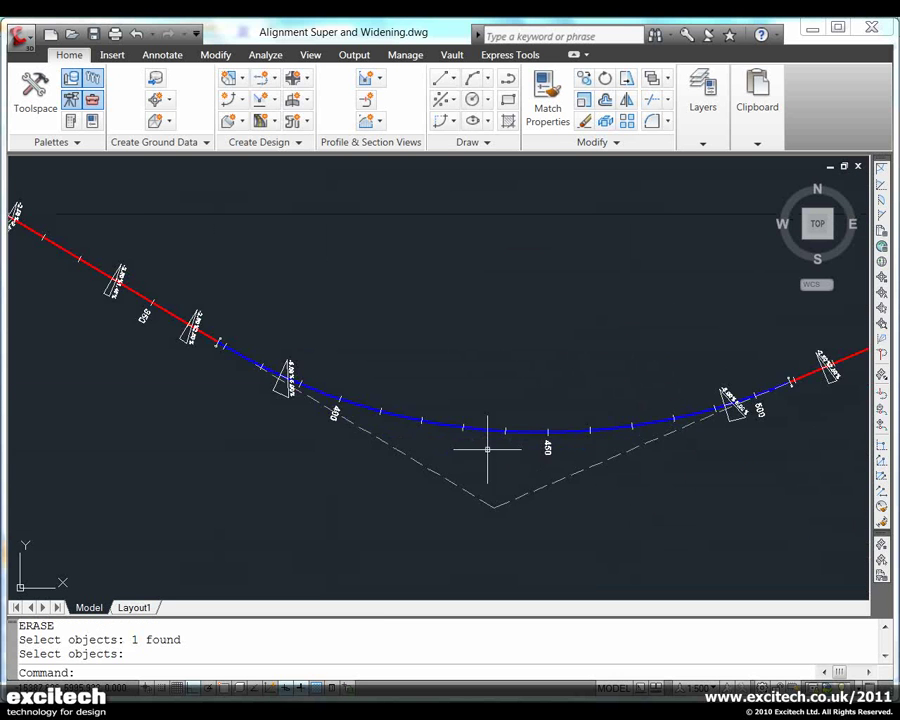
{"action": "mouse_move", "coordinate": [482, 444]}
{"action": "middle_mouse_down"}
{"action": "mouse_move", "coordinate": [520, 372]}
{"action": "mouse_move", "coordinate": [492, 335]}
{"action": "middle_mouse_up"}
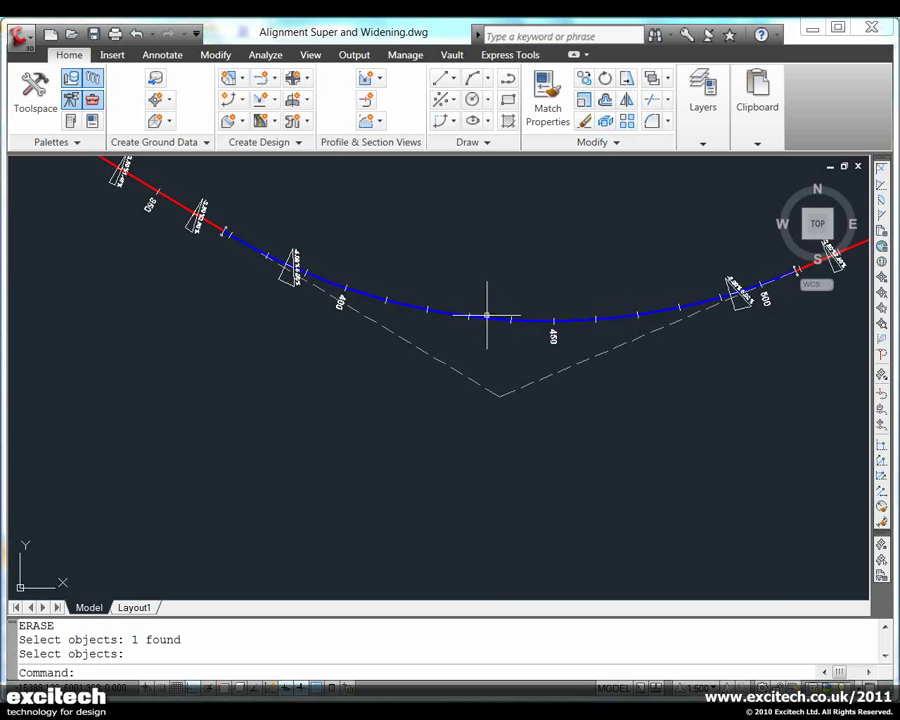
{"action": "left_click", "coordinate": [486, 318]}
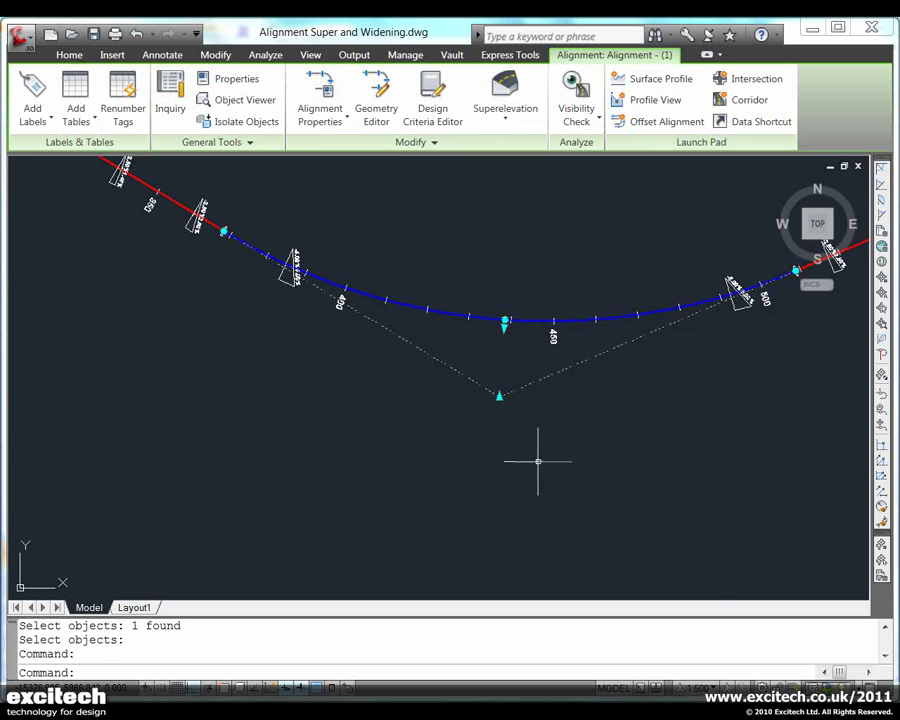
{"action": "left_click", "coordinate": [645, 122]}
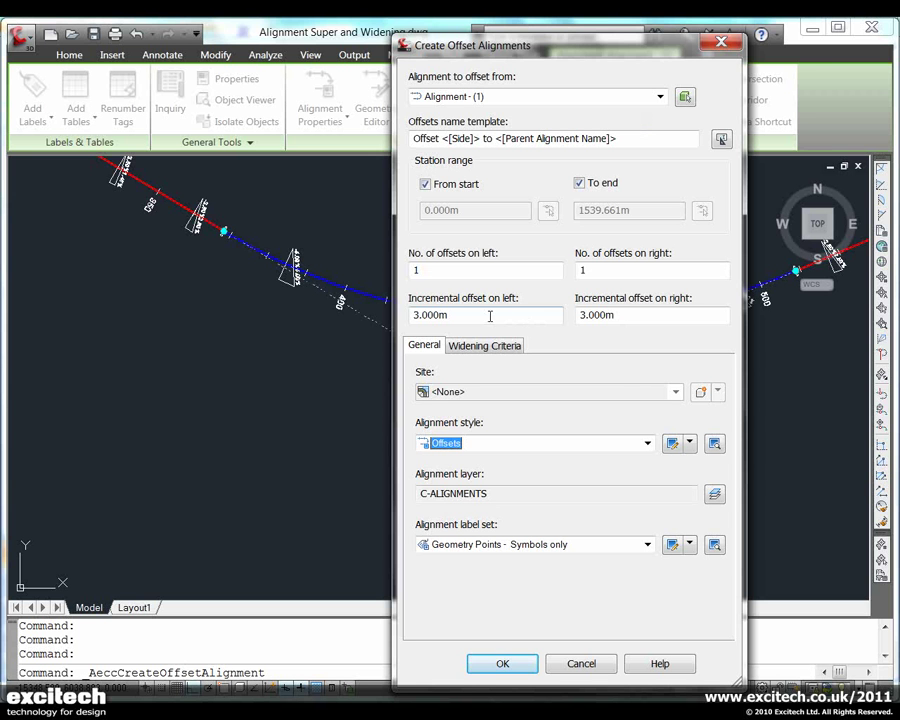
Step: Set both left and right incremental offsets to 3.650m and show the Widening Criteria
{"action": "left_click_drag", "start_coordinate": [490, 316], "coordinate": [357, 322]}
{"action": "type", "text": "3."}
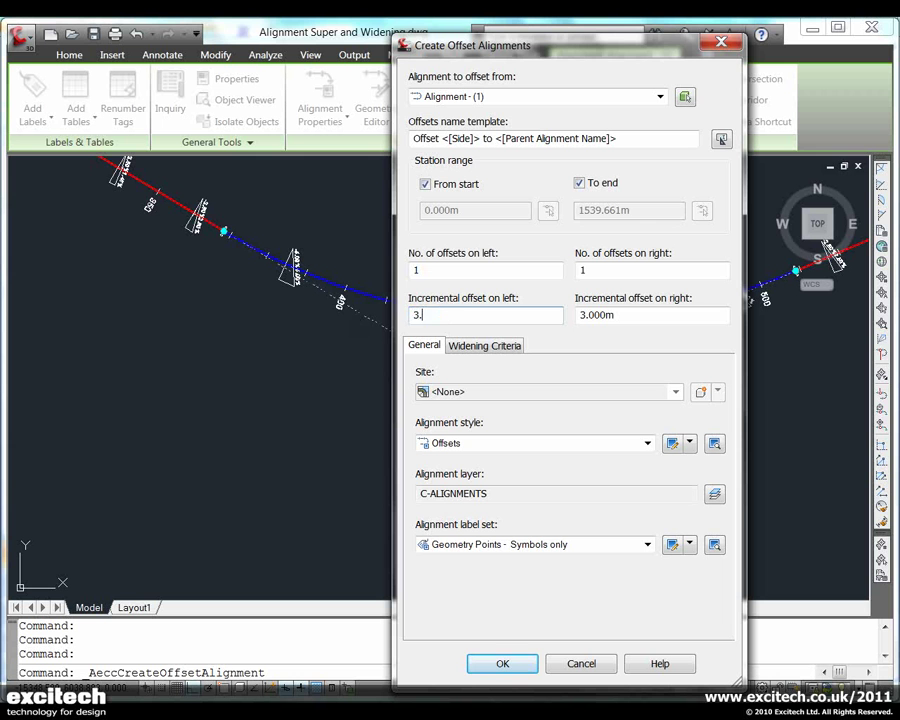
{"action": "type", "text": "65"}
{"action": "key", "text": "Tab"}
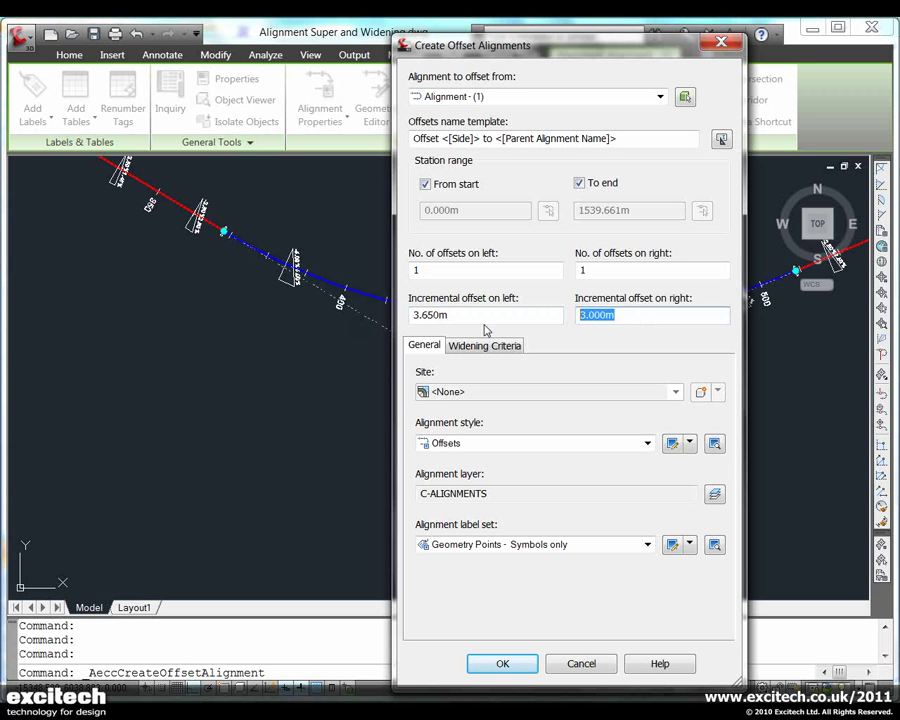
{"action": "type", "text": "3.65"}
{"action": "left_click", "coordinate": [532, 315]}
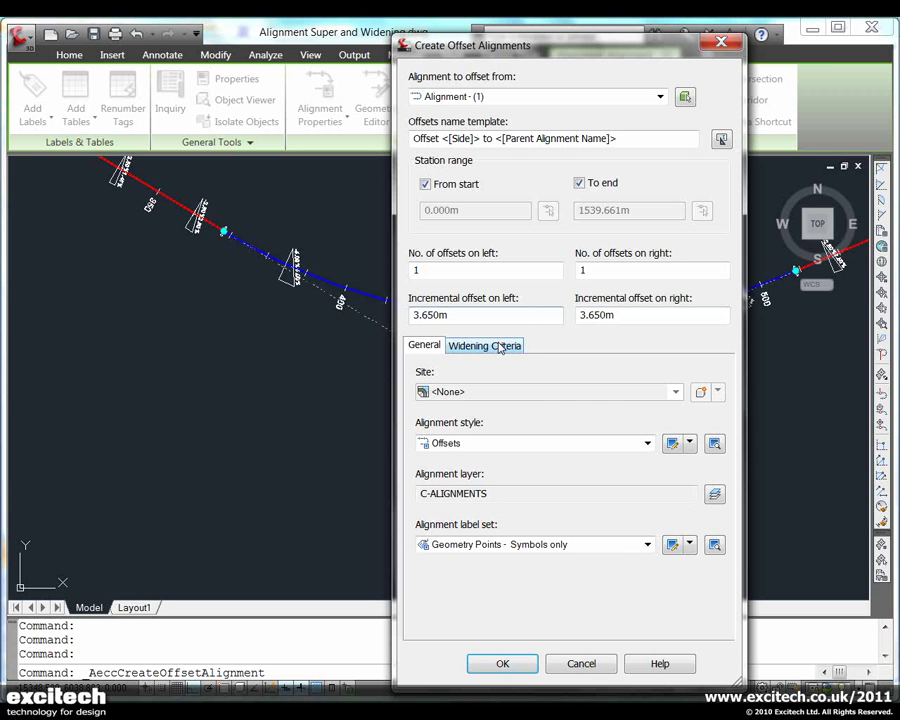
{"action": "left_click", "coordinate": [500, 346]}
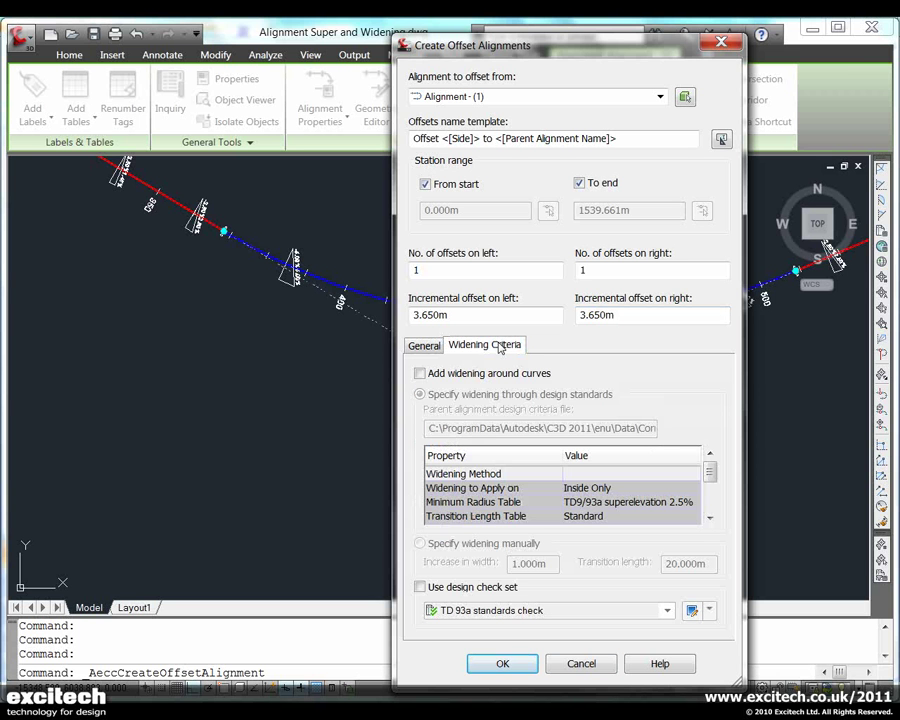
Step: Add manual widening around curves with a 2.000m width increase and create the offset alignments
{"action": "left_click", "coordinate": [420, 374]}
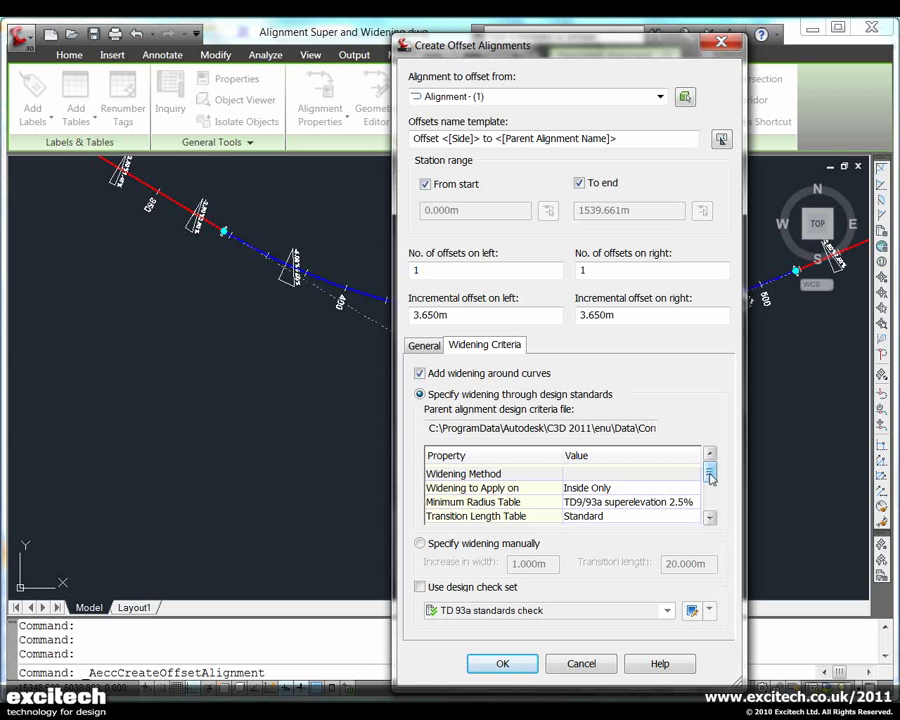
{"action": "left_click_drag", "start_coordinate": [711, 478], "coordinate": [712, 483]}
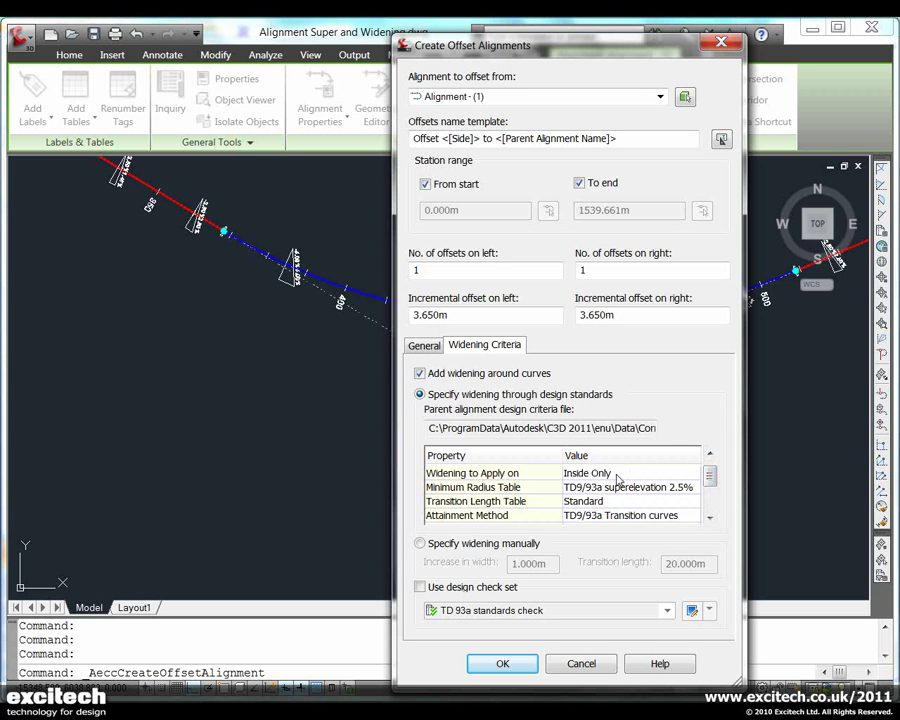
{"action": "left_click", "coordinate": [420, 544]}
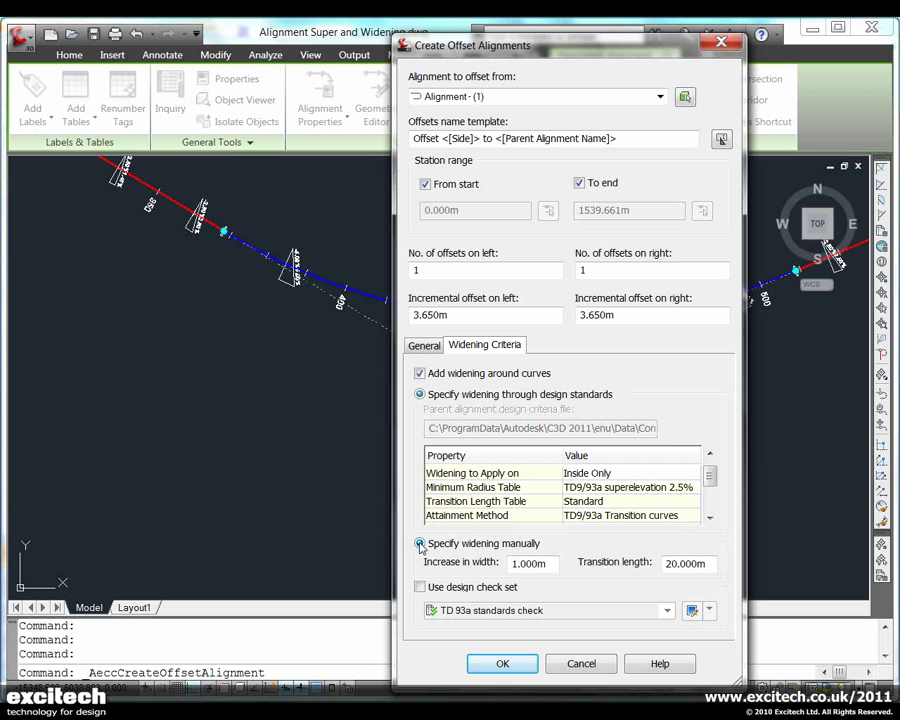
{"action": "double_click", "coordinate": [556, 565]}
{"action": "left_click", "coordinate": [503, 664]}
{"action": "middle_click_drag", "start_coordinate": [426, 442], "coordinate": [535, 539]}
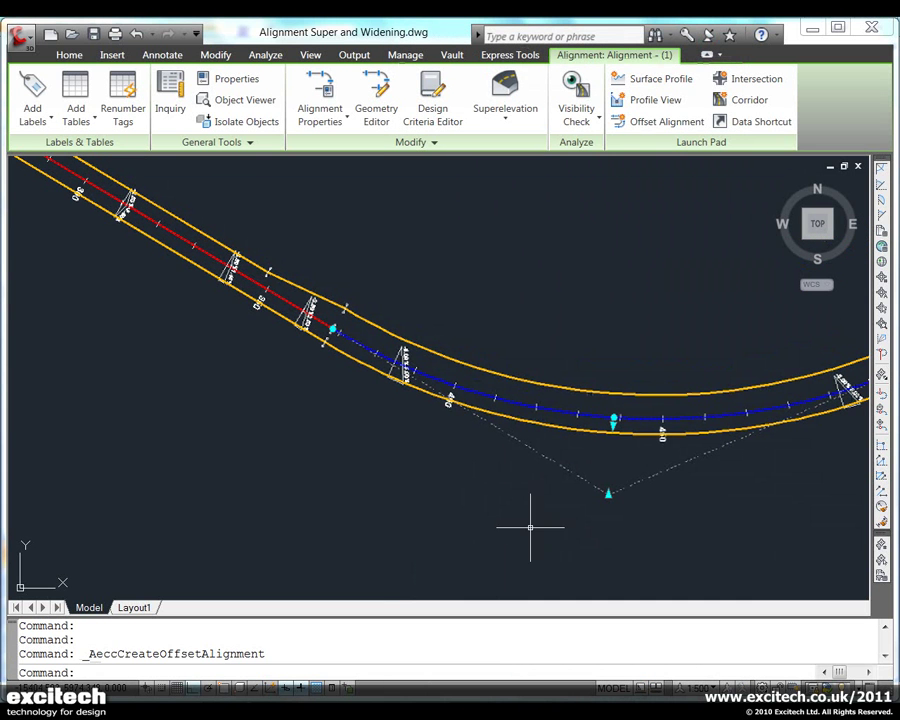
Step: Stretch the upper offset alignment's widening start point to a new position with Osnap off
{"action": "left_click", "coordinate": [358, 316]}
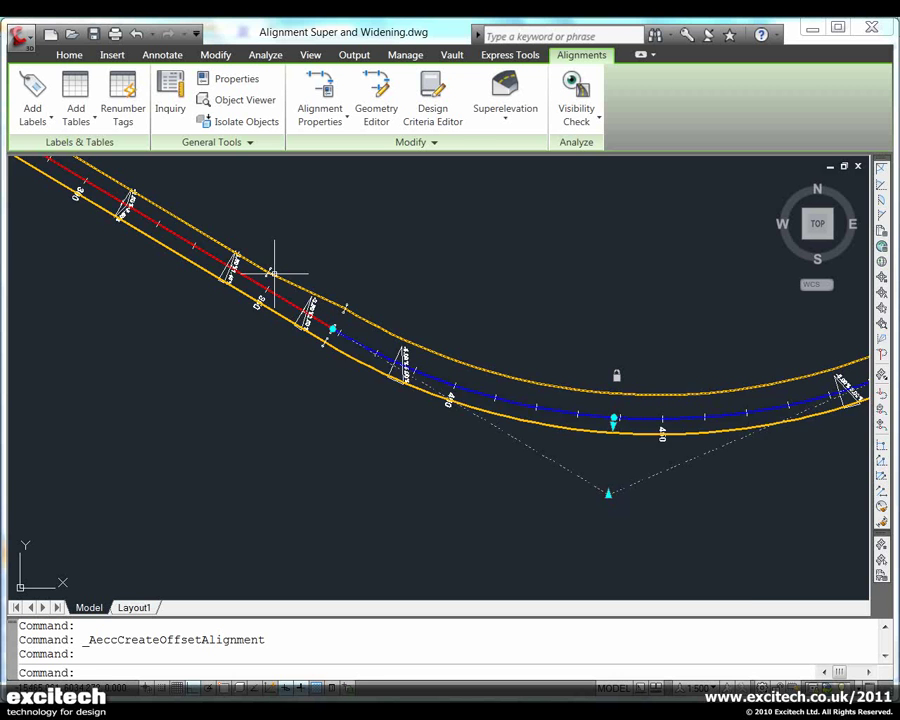
{"action": "scroll", "coordinate": [290, 272], "scroll_direction": "up", "scroll_amount": 3}
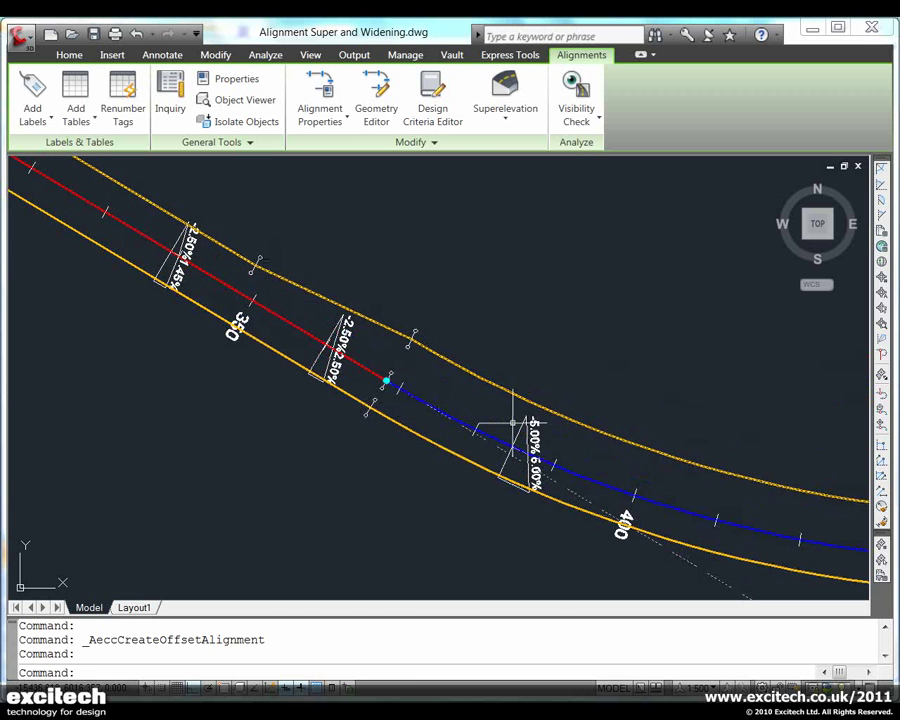
{"action": "left_click", "coordinate": [386, 380]}
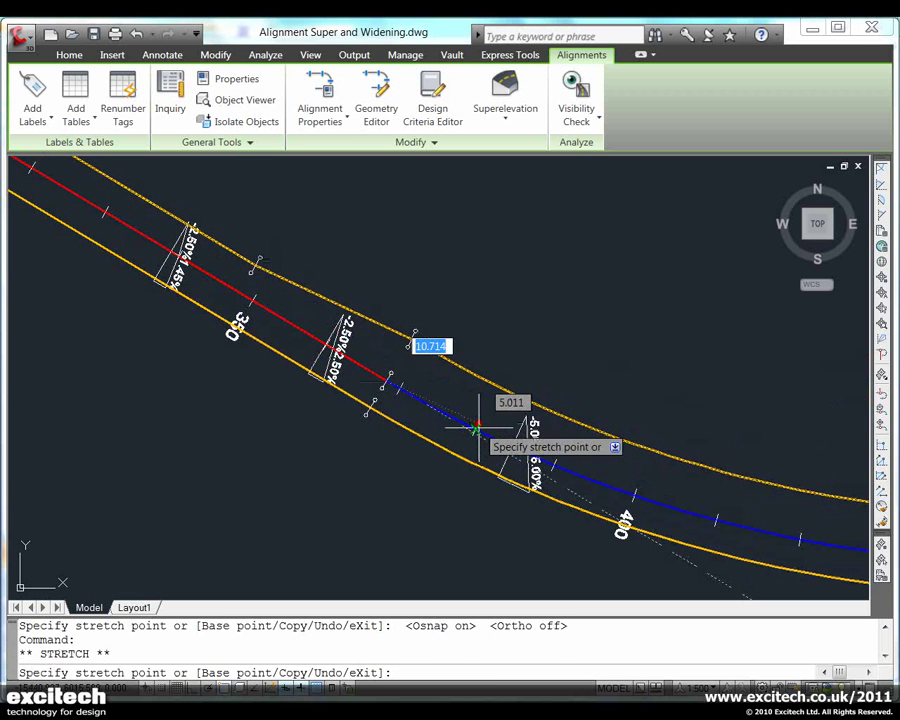
{"action": "key", "text": "F3"}
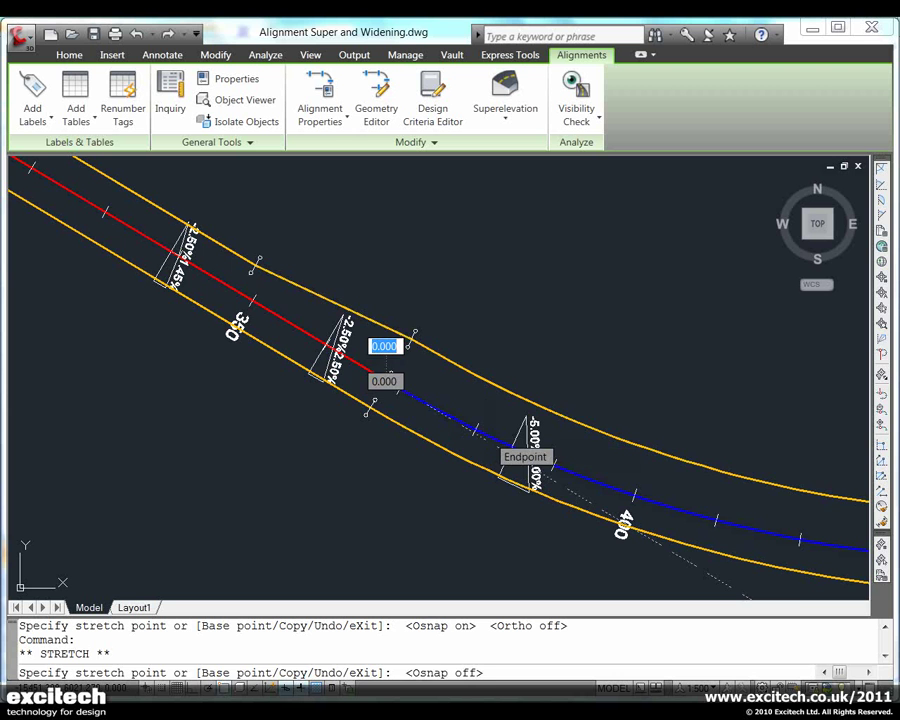
{"action": "left_click", "coordinate": [490, 442]}
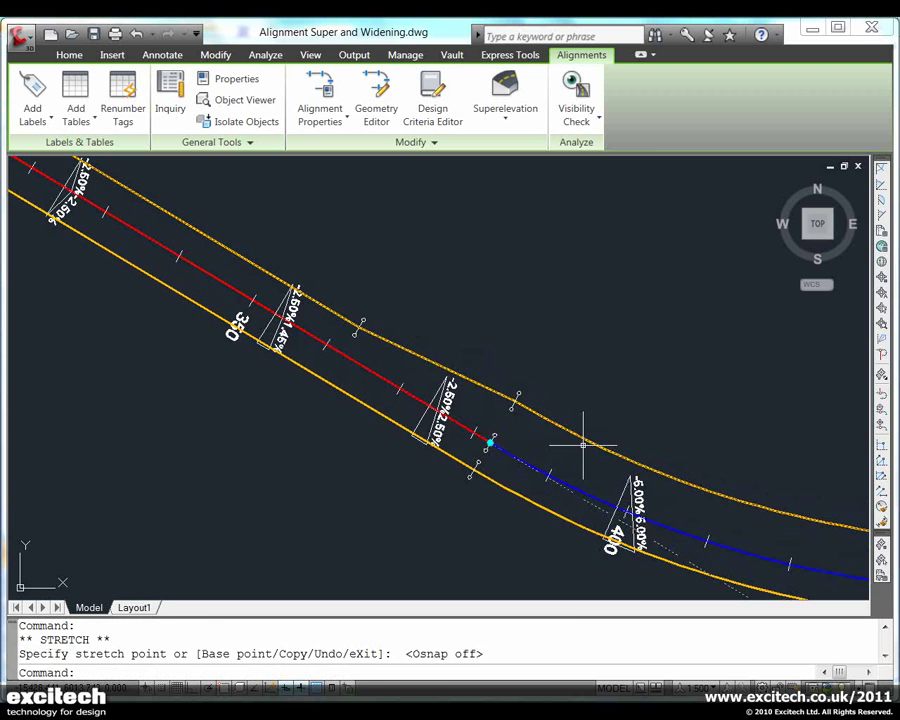
Step: Reposition the widening's tangent point further down the road, then back up the road
{"action": "left_click", "coordinate": [490, 442]}
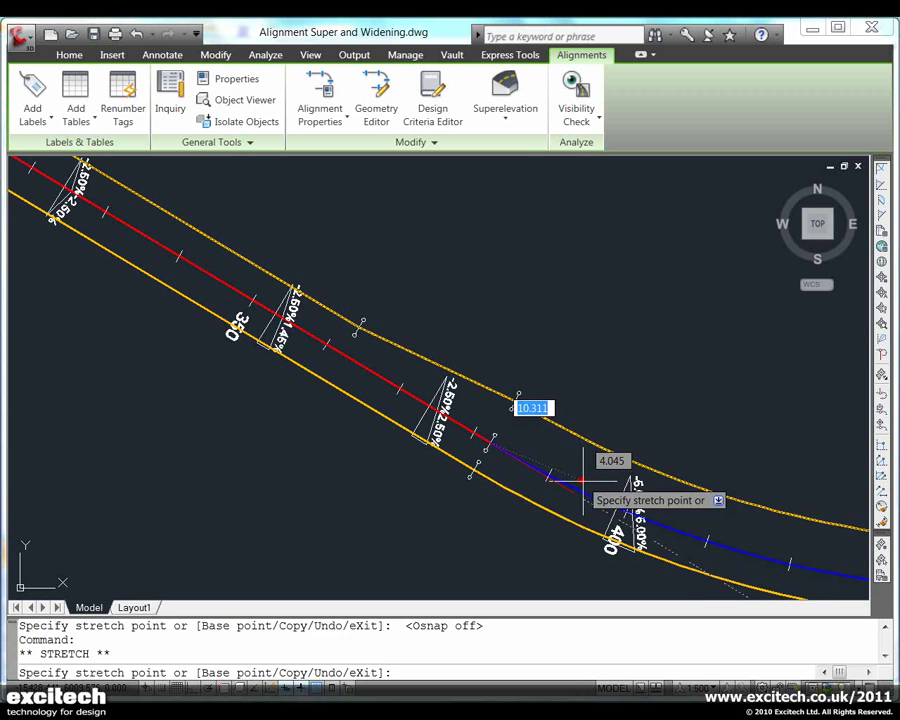
{"action": "left_click", "coordinate": [582, 496]}
{"action": "left_click", "coordinate": [582, 496]}
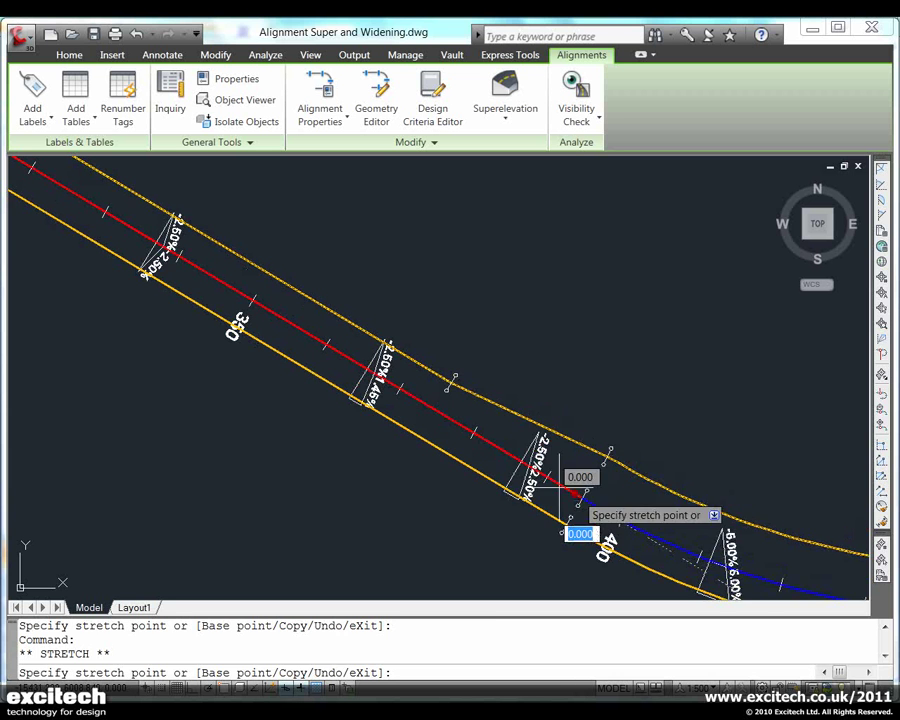